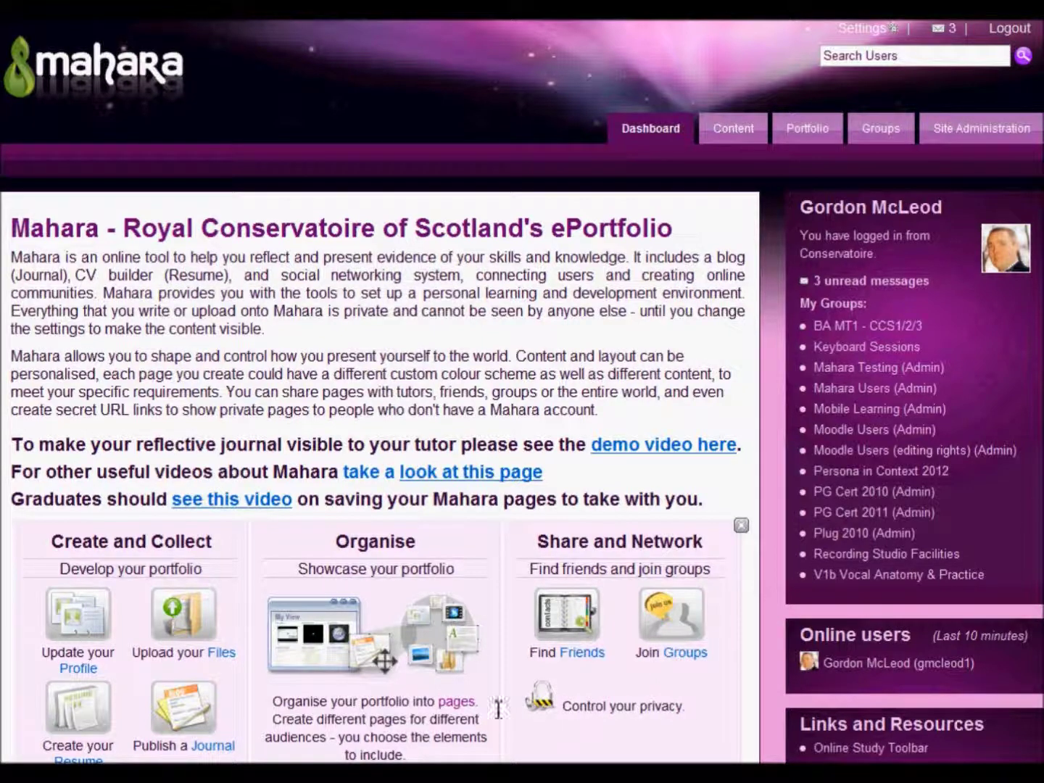
# Go to Pages and bring up the Copy a page list of copyable pages.
pyautogui.click(358, 647)
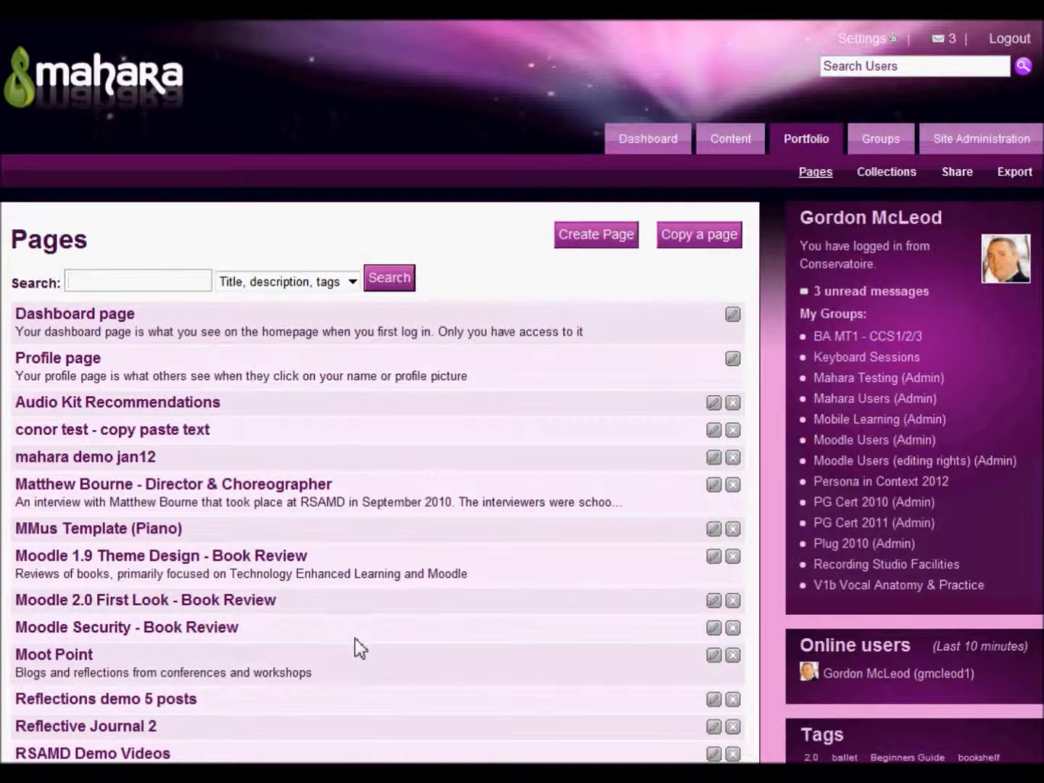
pyautogui.click(584, 248)
pyautogui.click(699, 236)
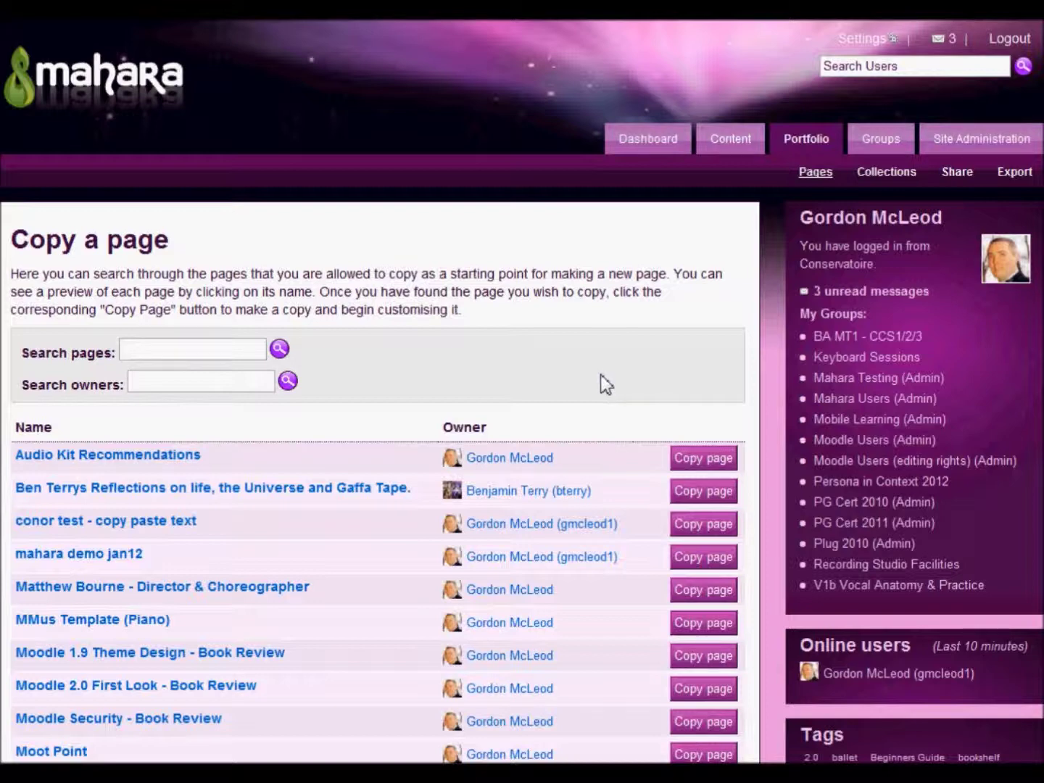
pyautogui.scroll(-3, 606, 385)
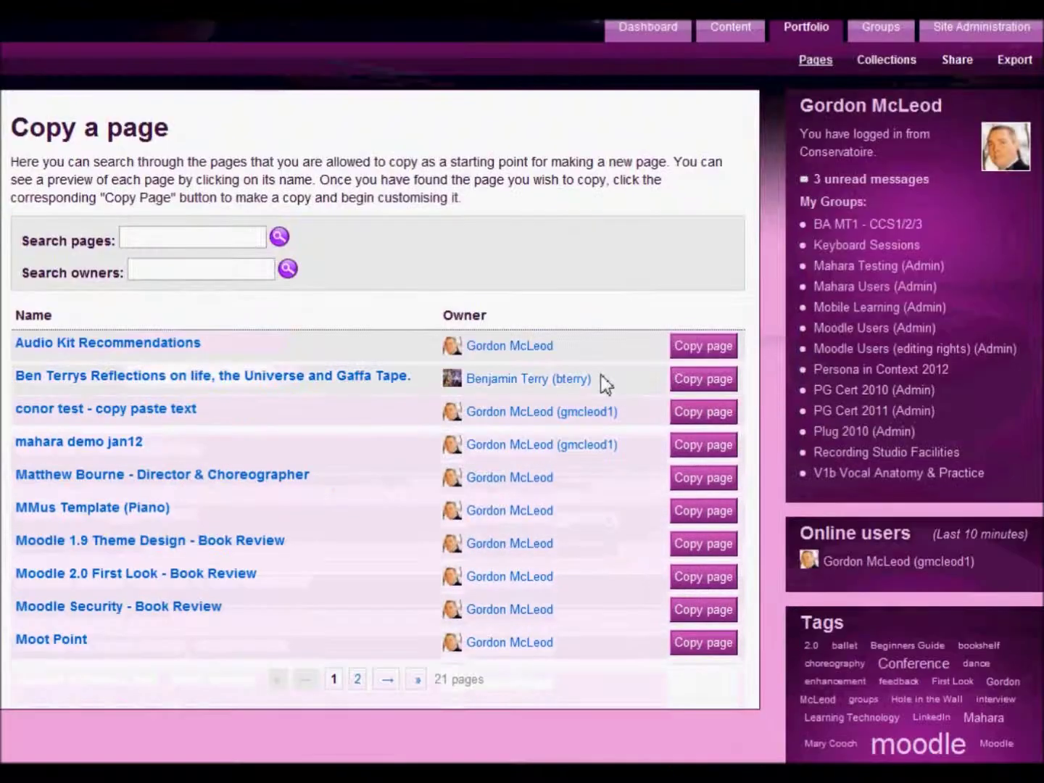
# Preview the MMus Template (Piano) page, then close the preview.
pyautogui.click(64, 512)
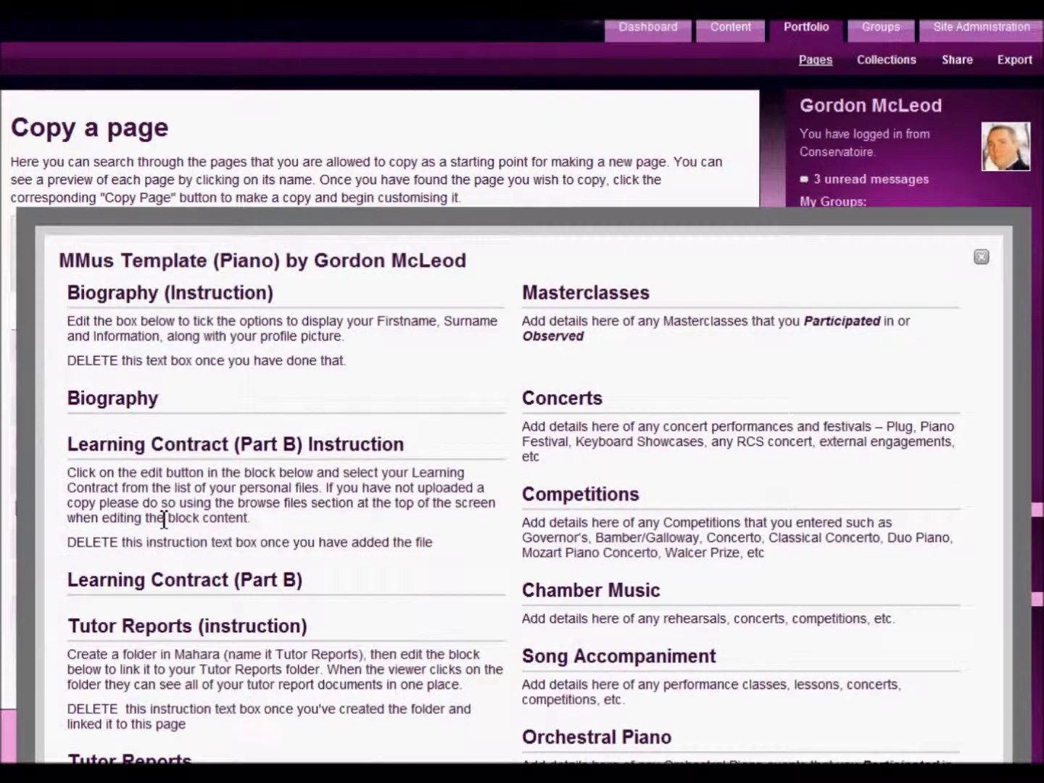
pyautogui.scroll(-5, 380, 610)
pyautogui.scroll(6, 380, 601)
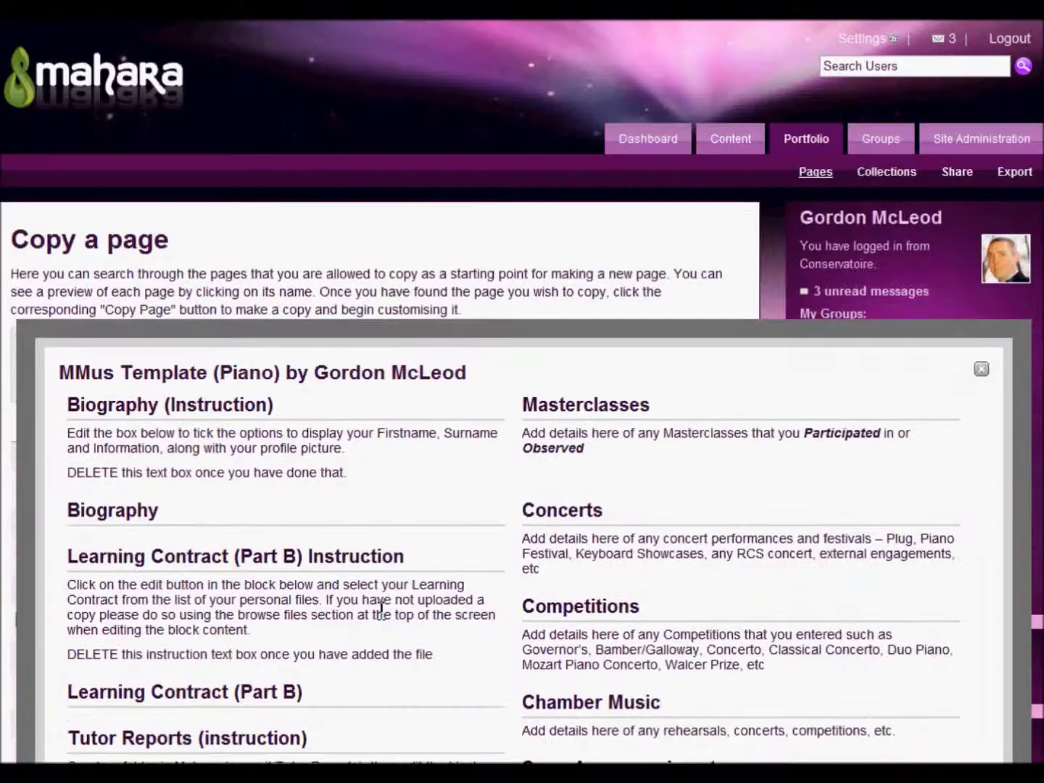
pyautogui.click(982, 369)
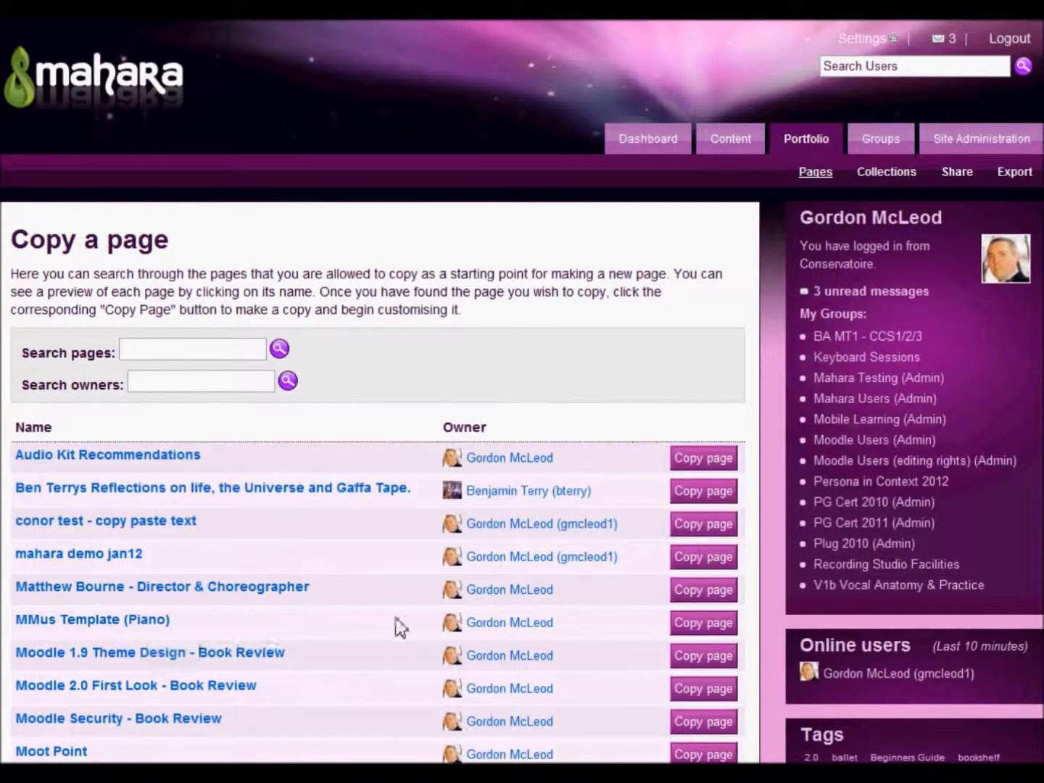
# Copy MMus Template (Piano) and retitle it 'My personal demo of MMus Template (Piano)'.
pyautogui.click(707, 622)
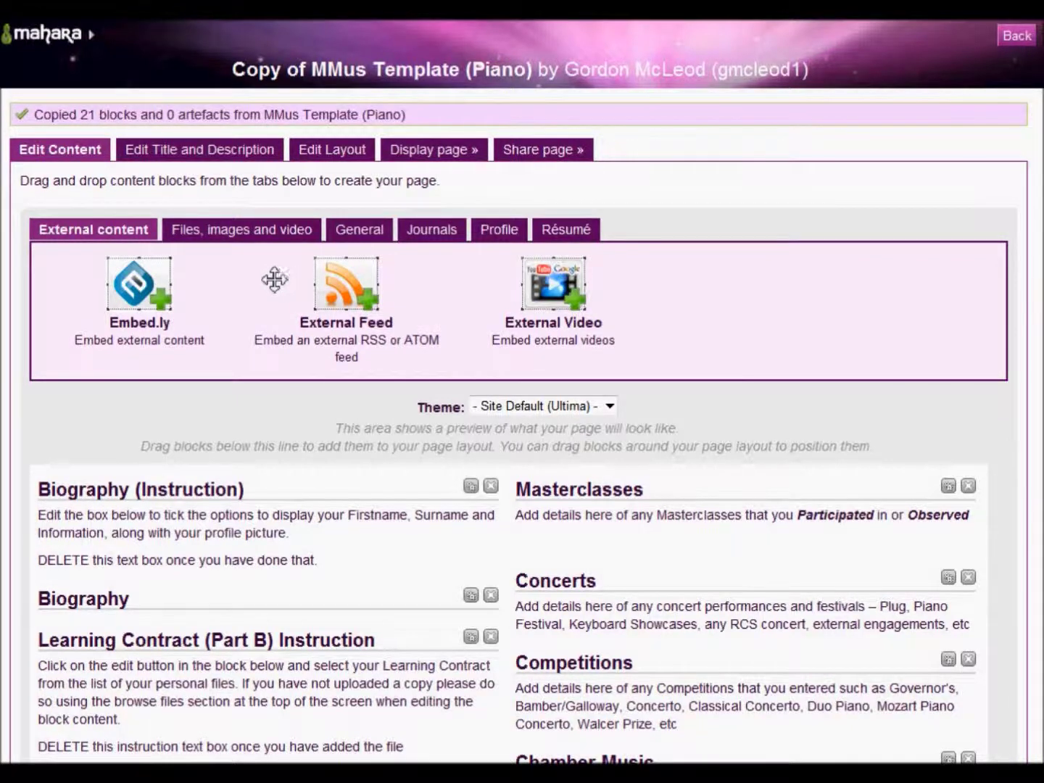
pyautogui.click(226, 158)
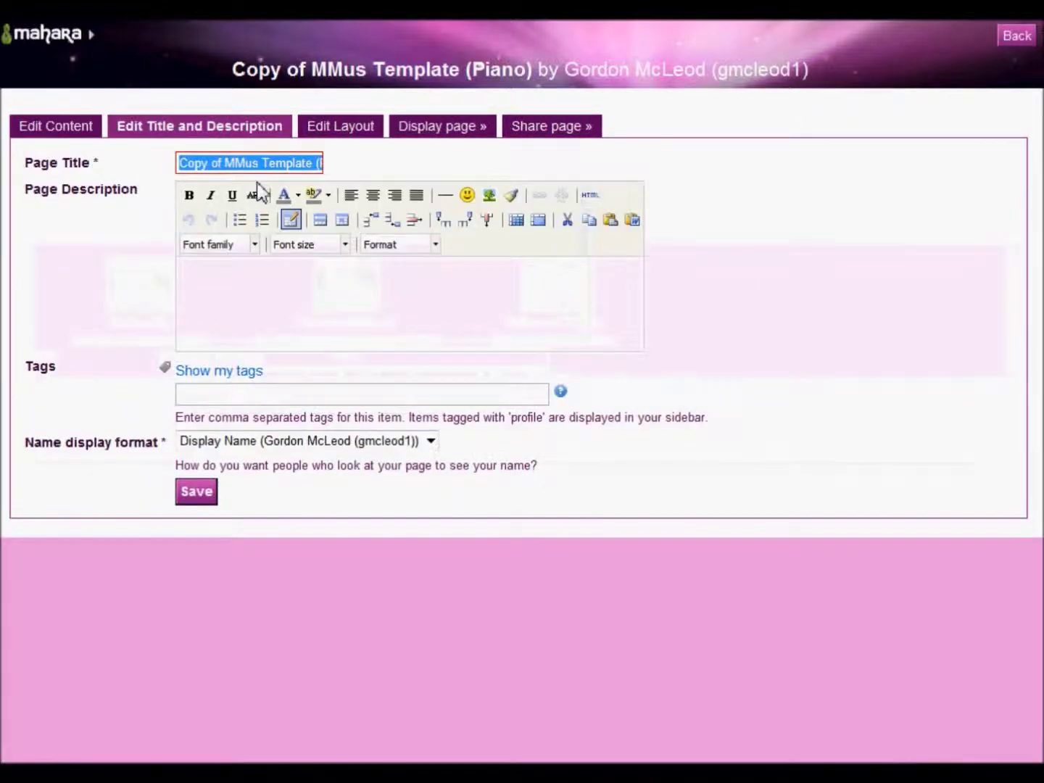
pyautogui.moveTo(228, 164); pyautogui.dragTo(156, 173)
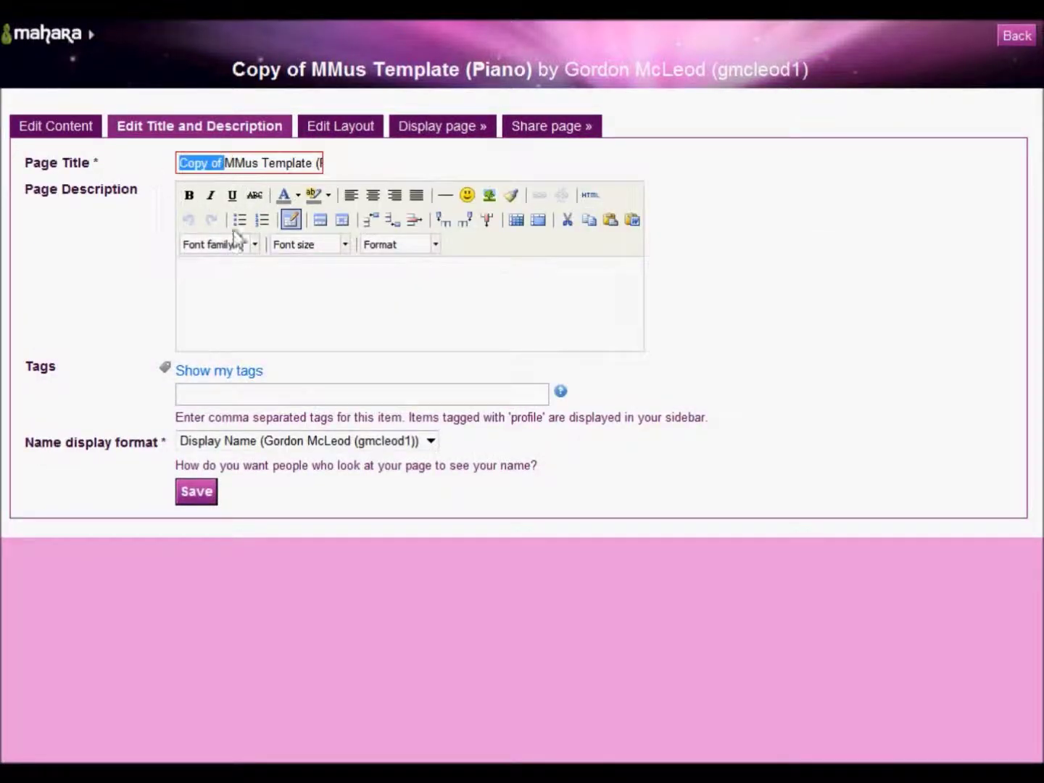
pyautogui.press('BackSpace')
pyautogui.write('My personal de')
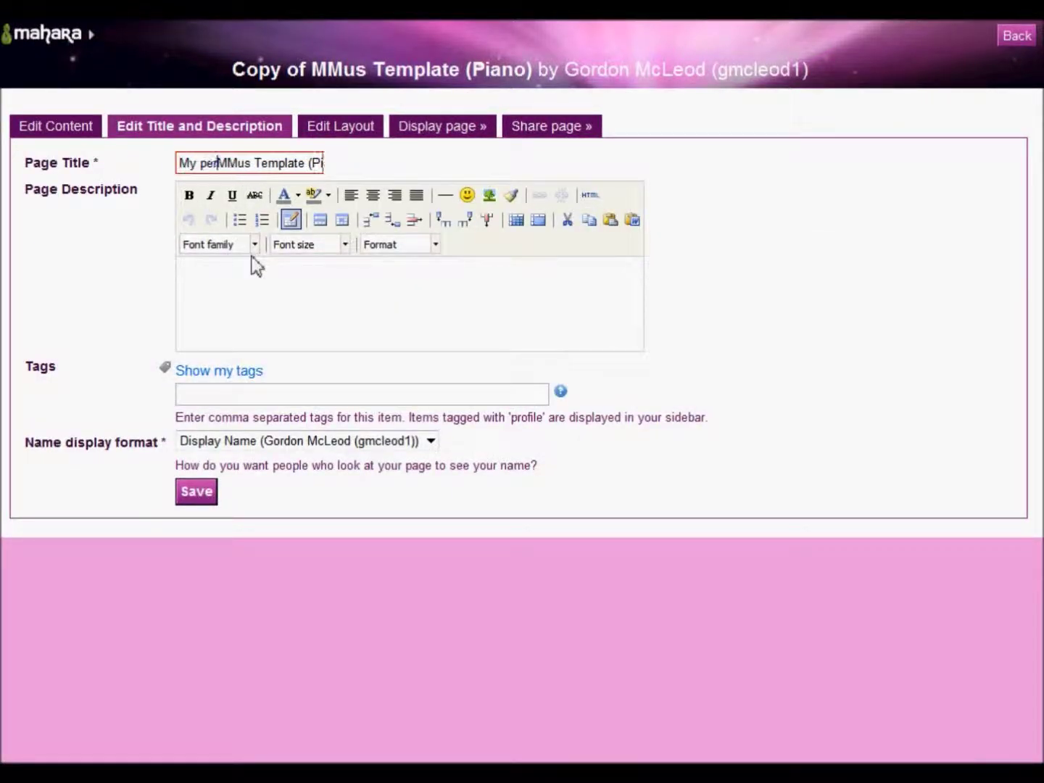
pyautogui.write('mo')
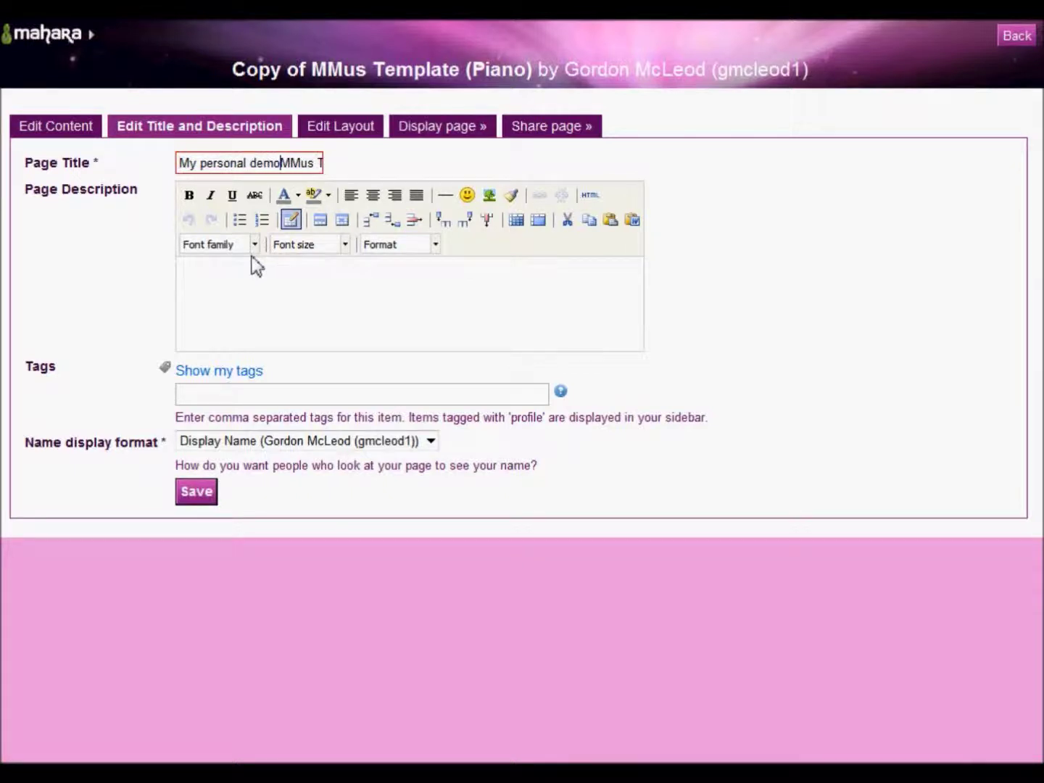
pyautogui.write(' of')
pyautogui.click(202, 504)
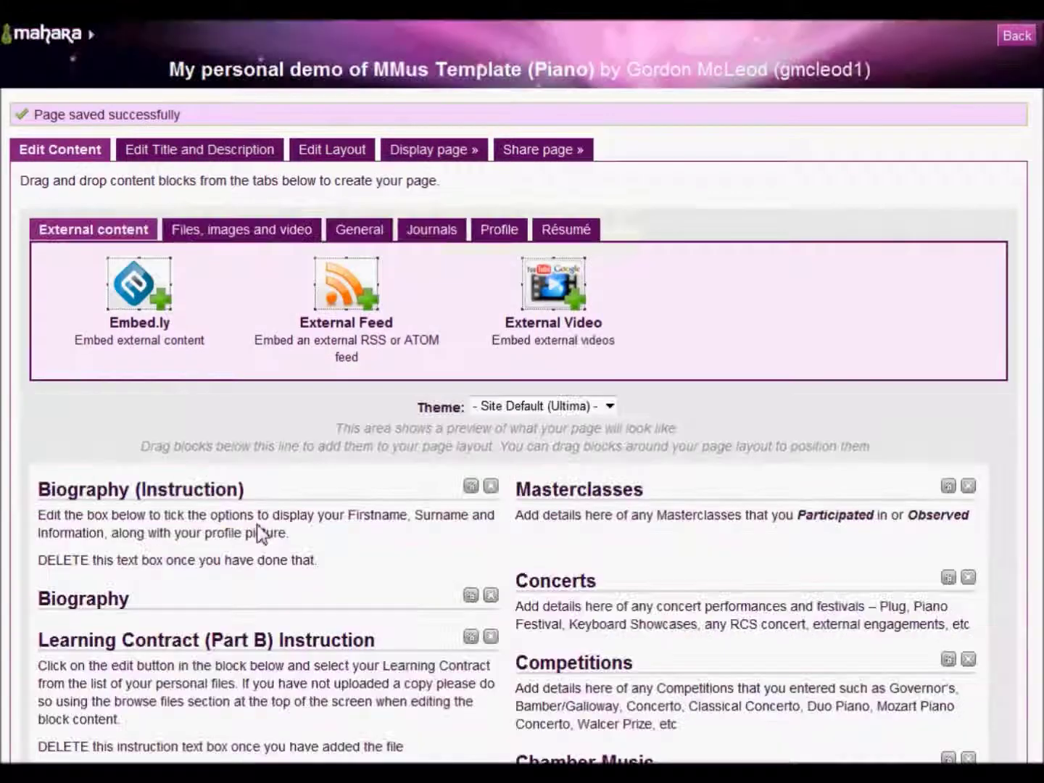
pyautogui.scroll(-3, 300, 559)
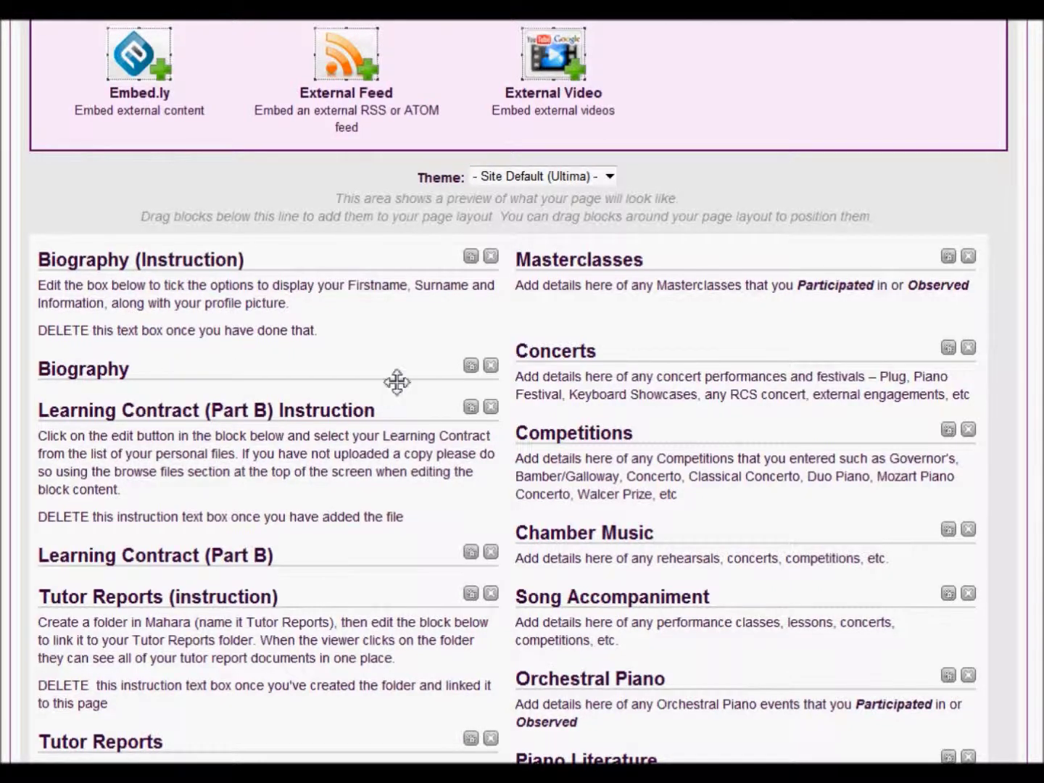
pyautogui.click(470, 368)
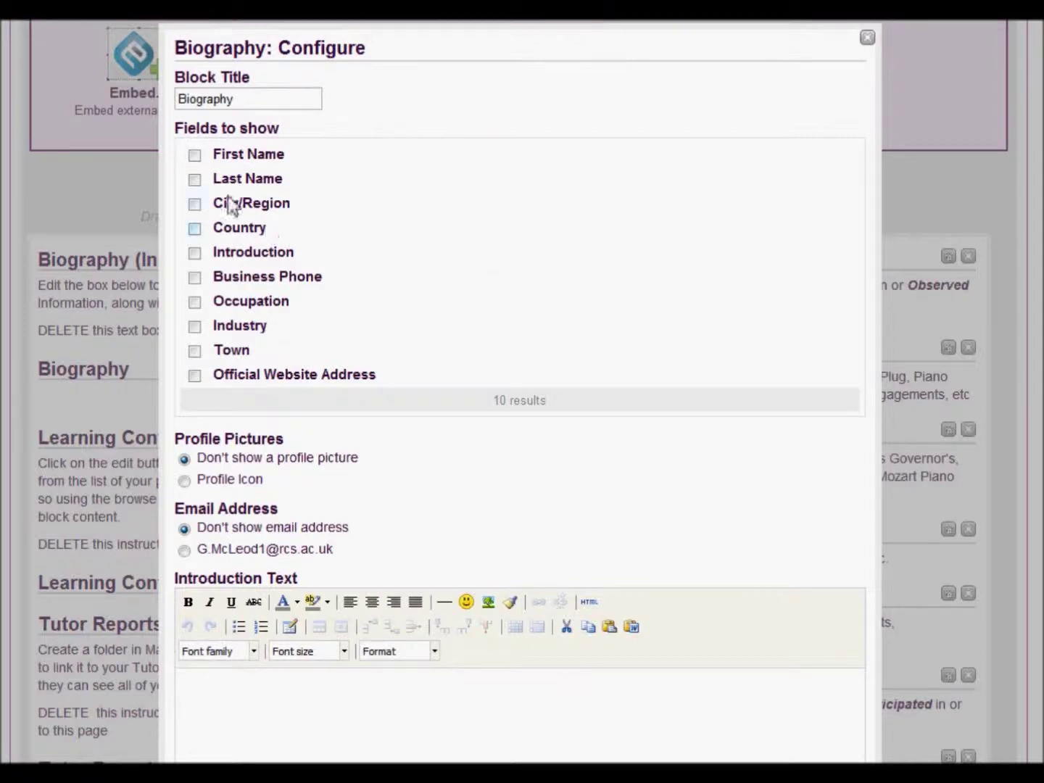
# Set the Biography block to show First Name, Last Name, Introduction and Profile Icon, and save.
pyautogui.click(195, 155)
pyautogui.click(194, 179)
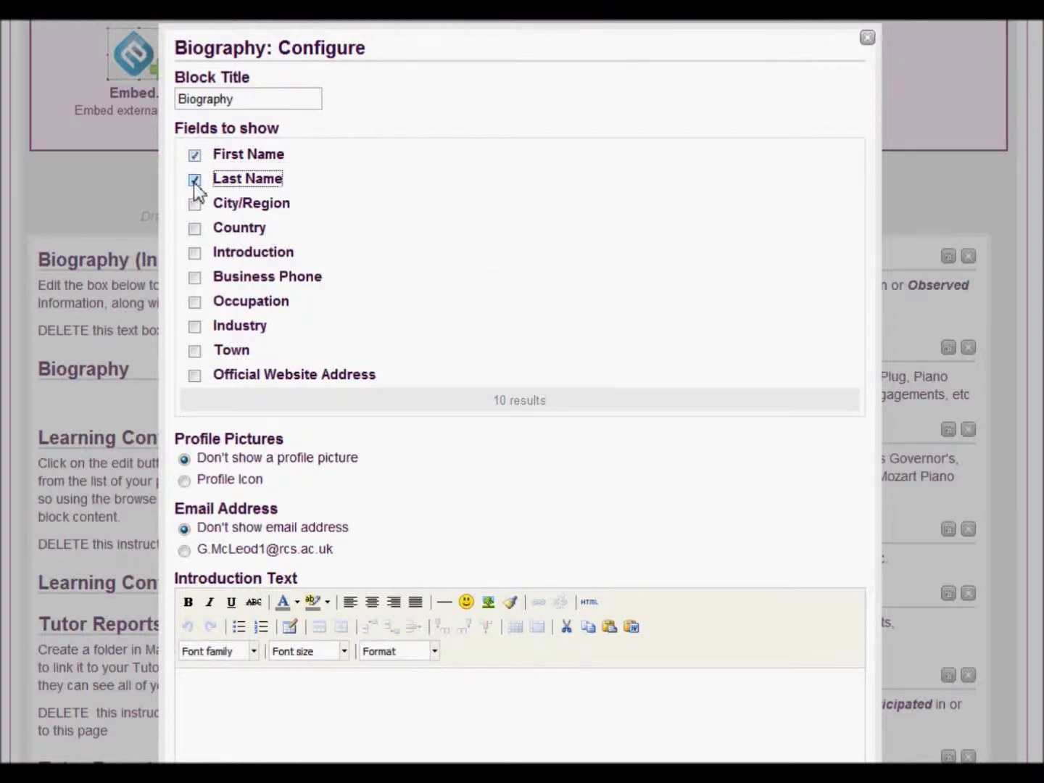
pyautogui.click(194, 254)
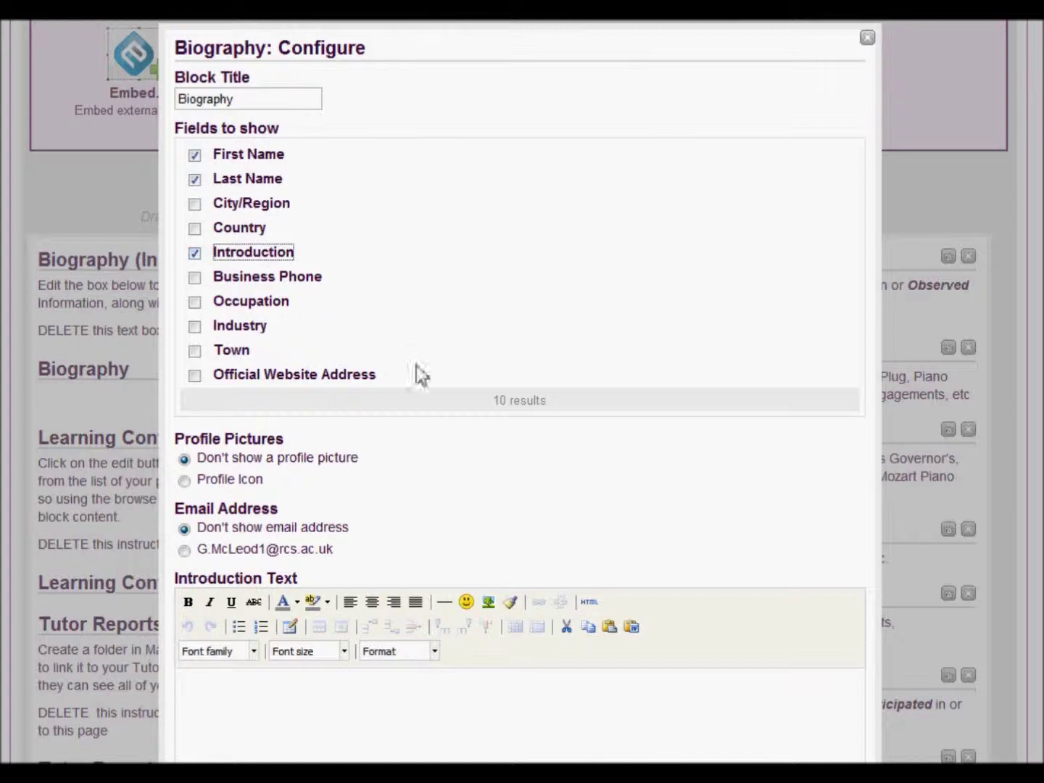
pyautogui.click(186, 481)
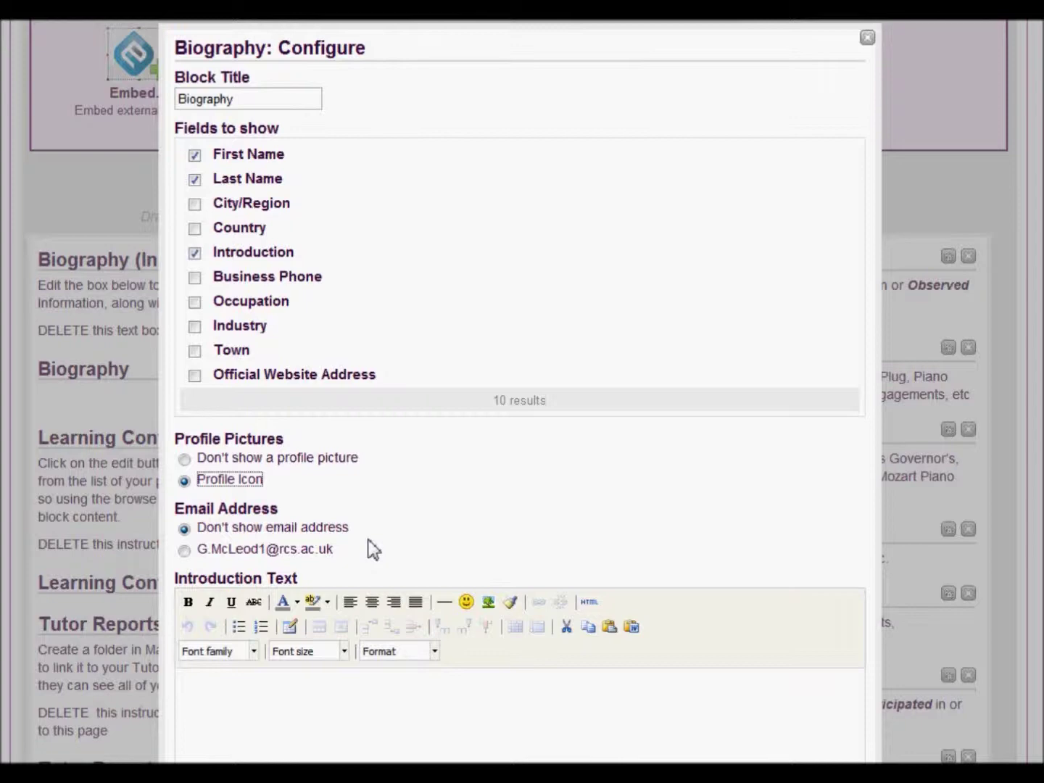
pyautogui.scroll(-5, 369, 548)
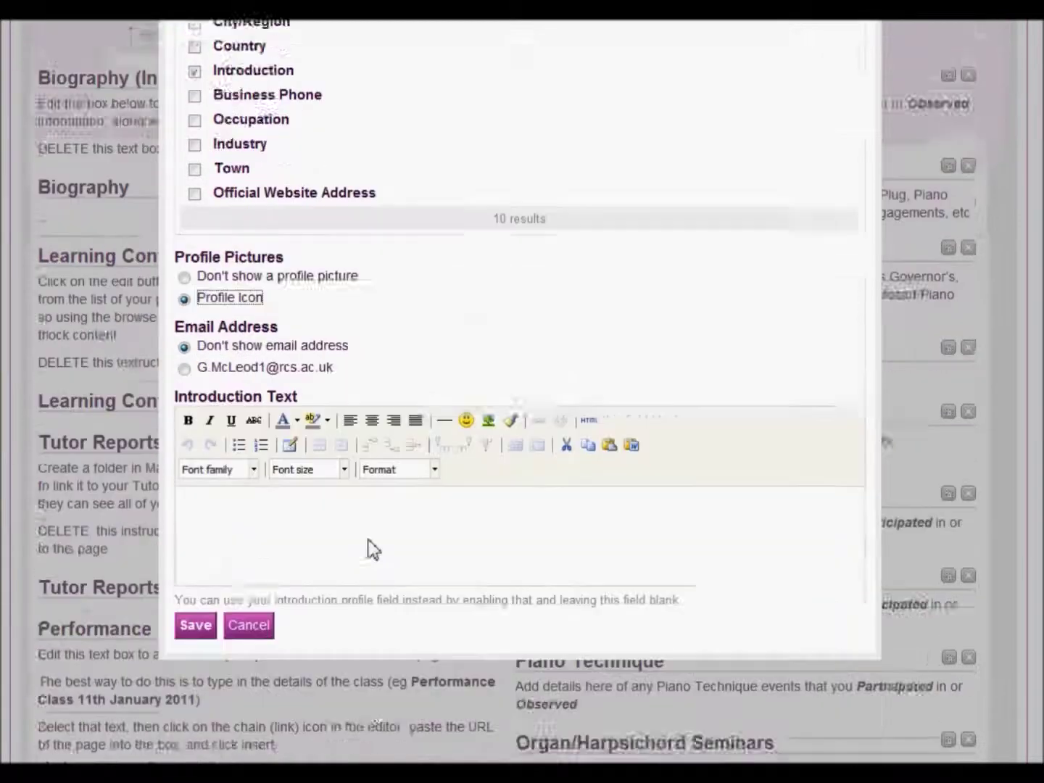
pyautogui.click(195, 464)
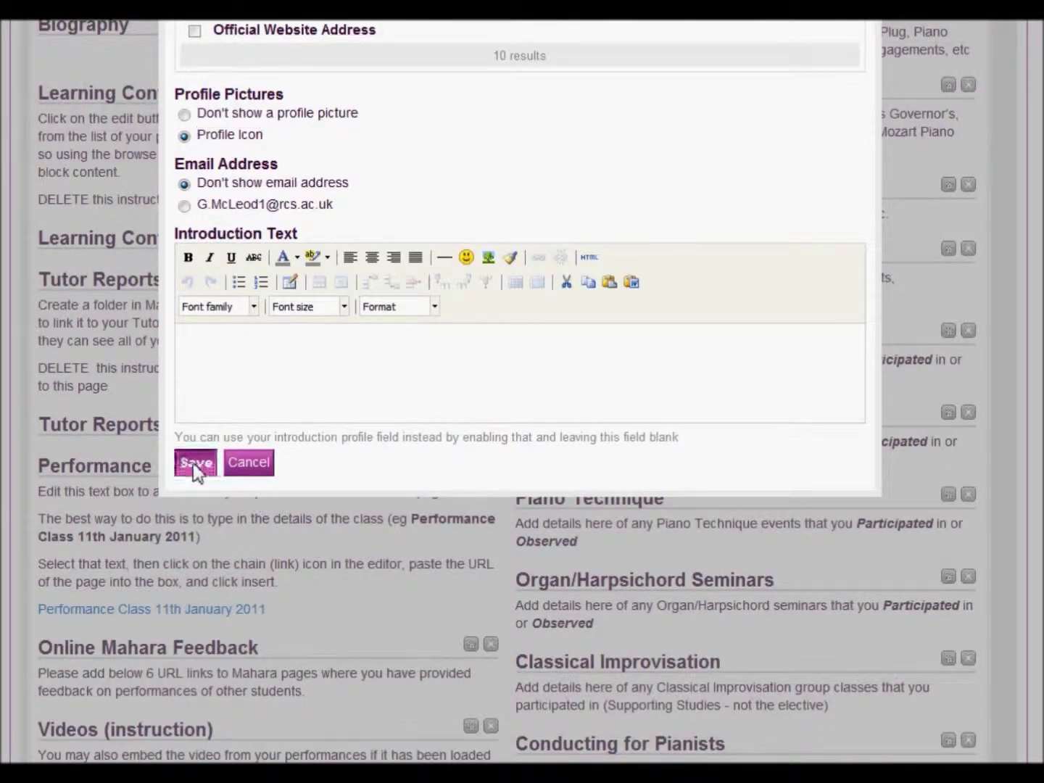
pyautogui.scroll(3, 304, 510)
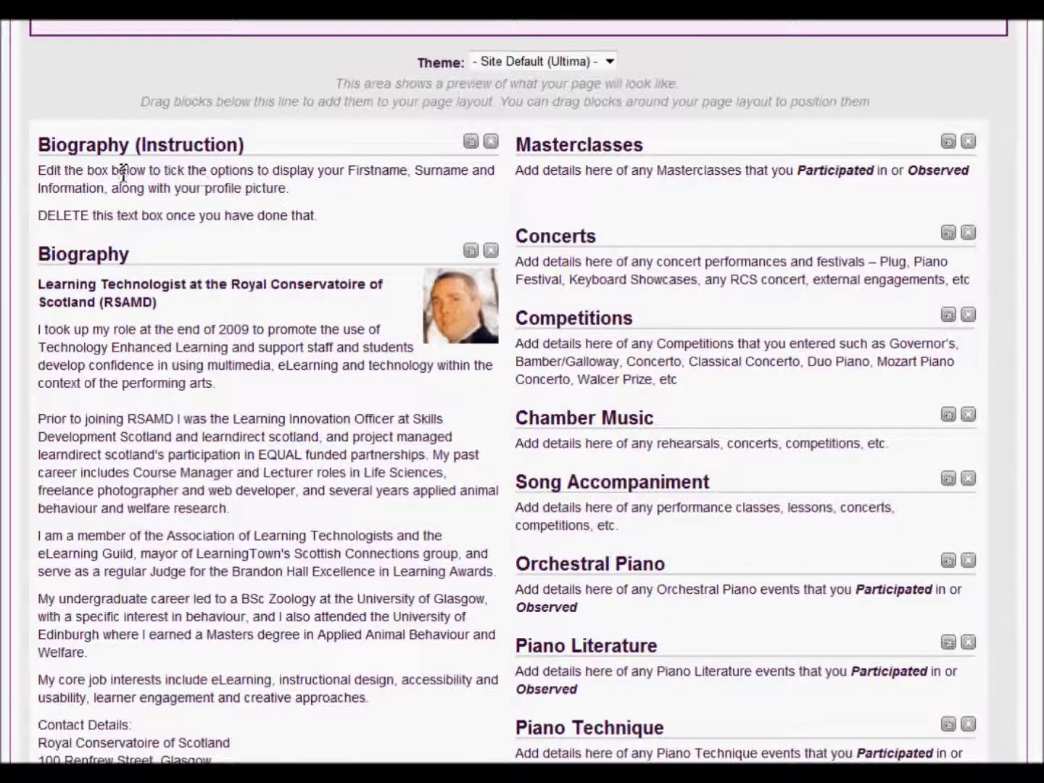
# Delete the Biography (Instruction) block and confirm the removal.
pyautogui.click(491, 142)
pyautogui.click(733, 432)
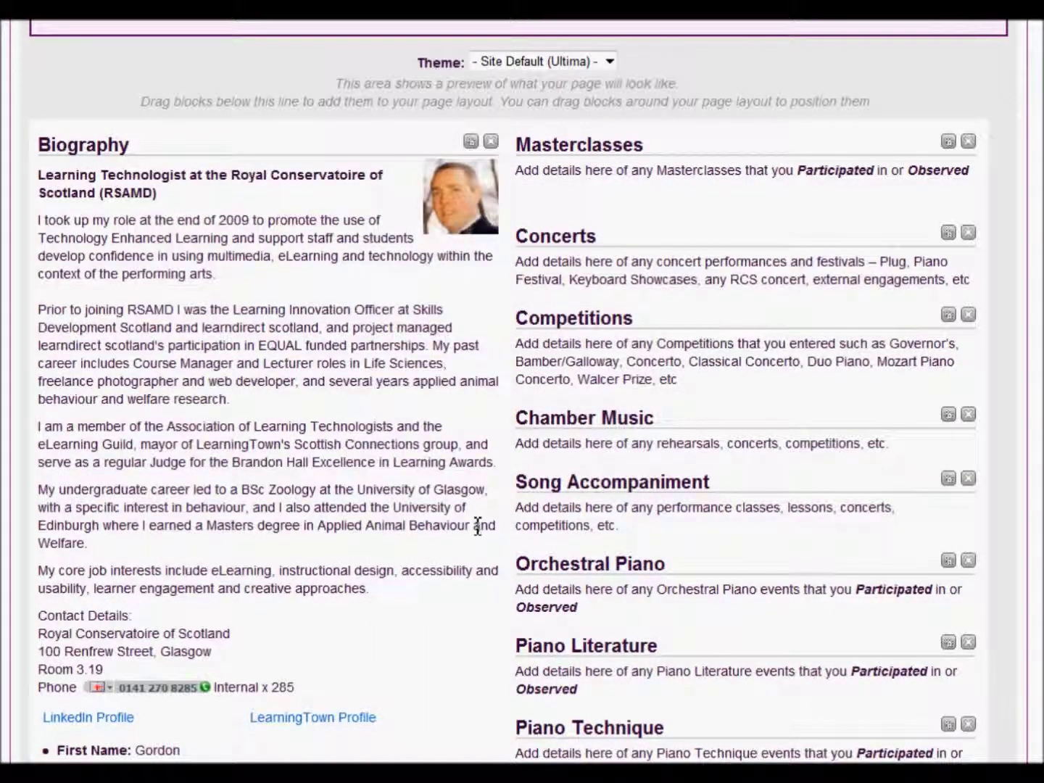
pyautogui.scroll(-6, 477, 527)
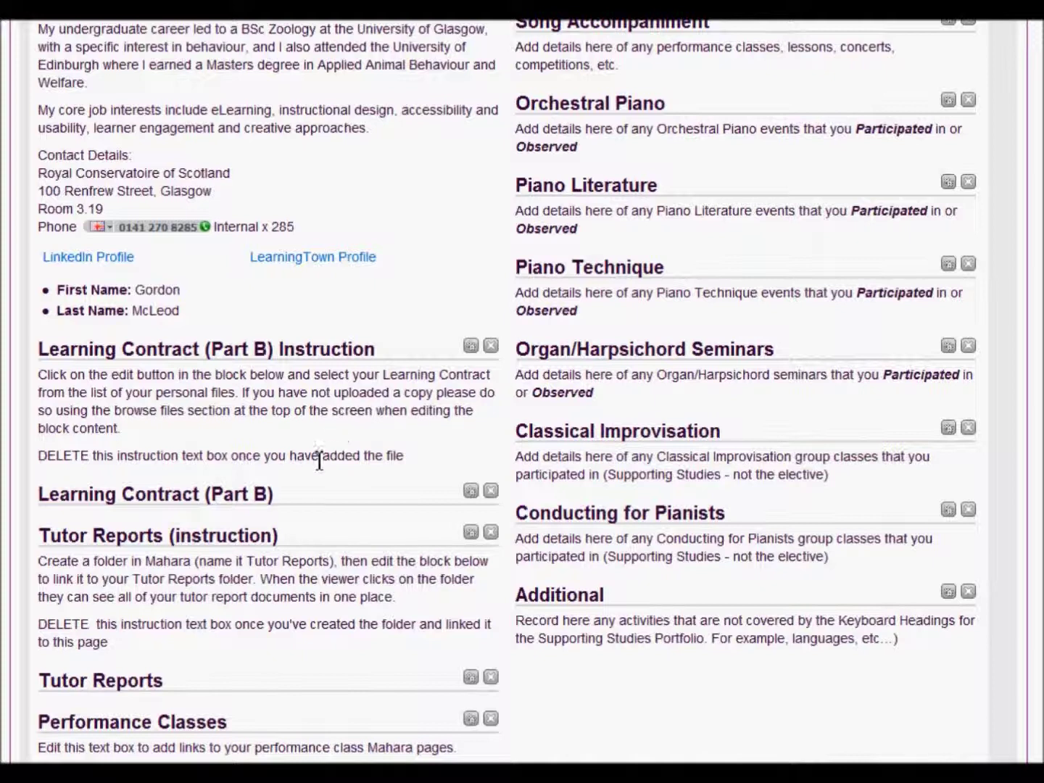
# Upload NESTA_ideas1.pdf into the Learning Contract (Part B) block, confirming copyright, and save.
pyautogui.click(471, 492)
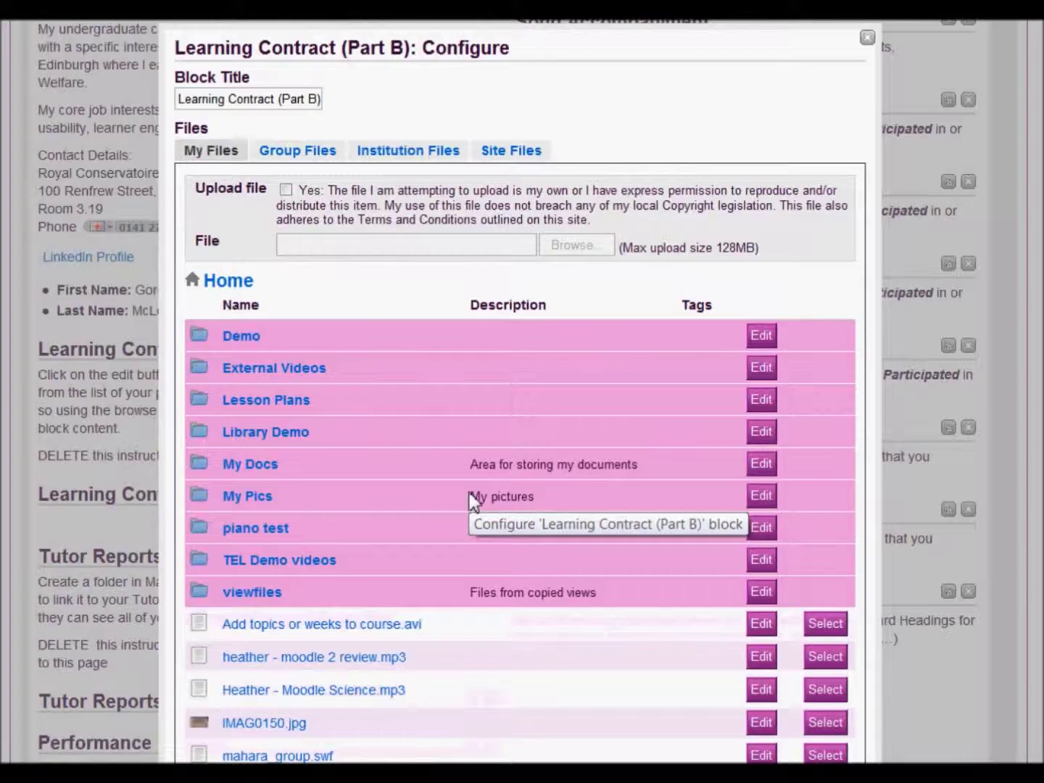
pyautogui.scroll(-3, 472, 500)
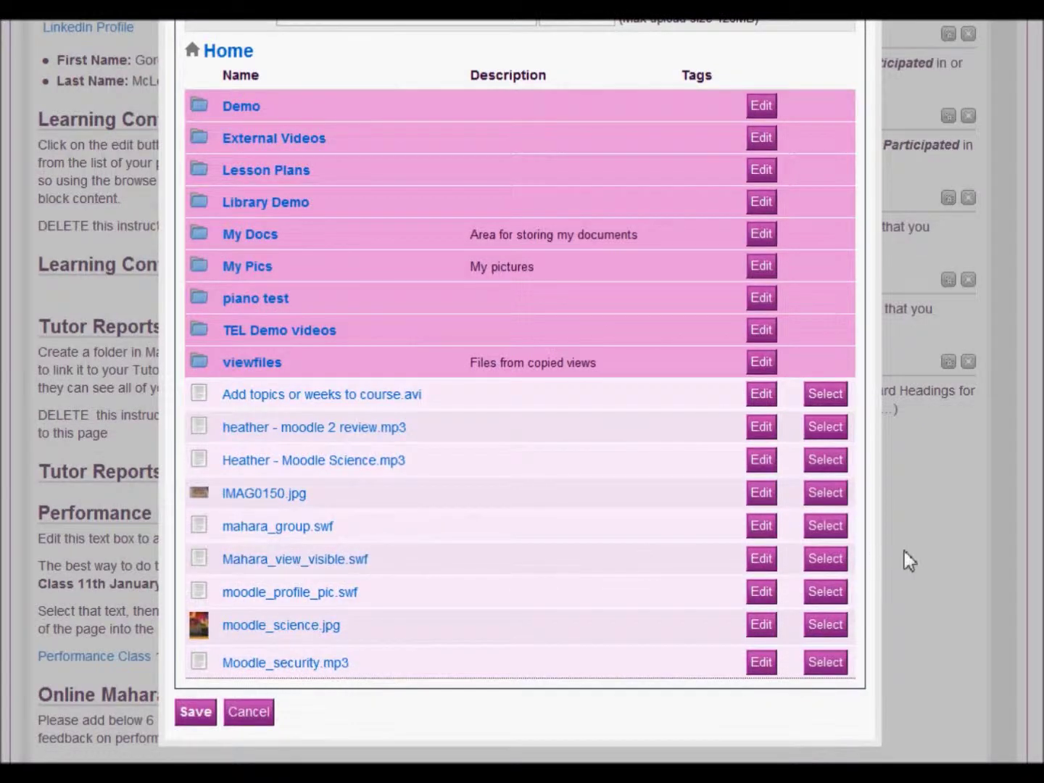
pyautogui.scroll(3, 539, 529)
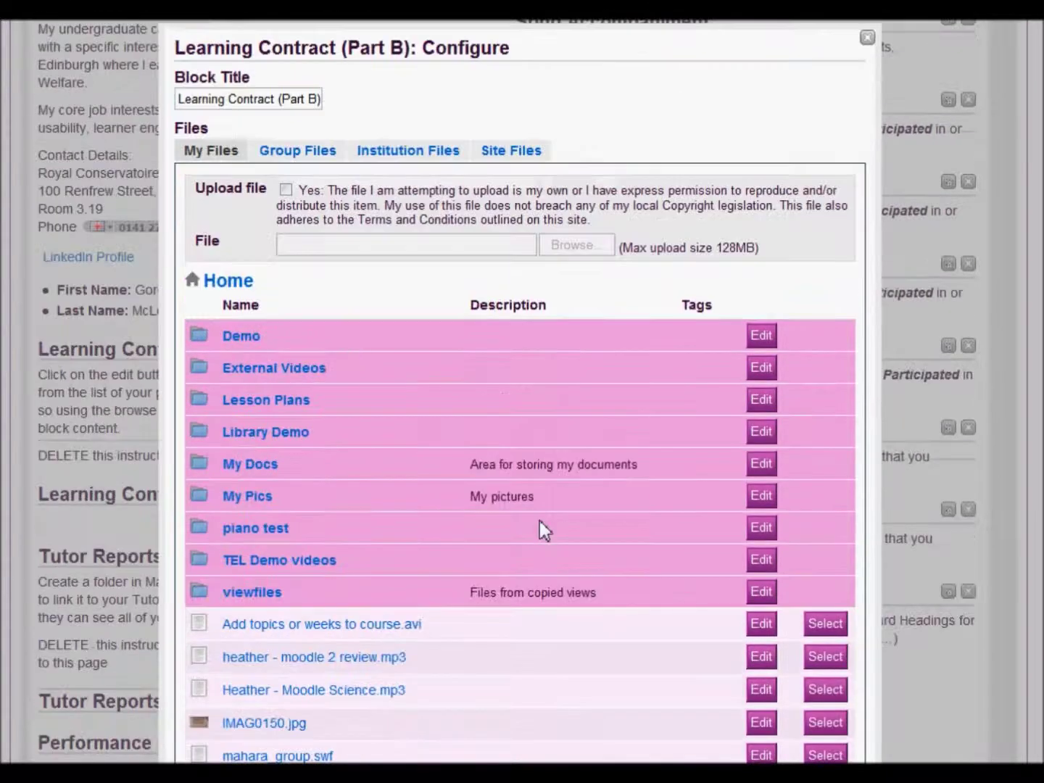
pyautogui.click(286, 190)
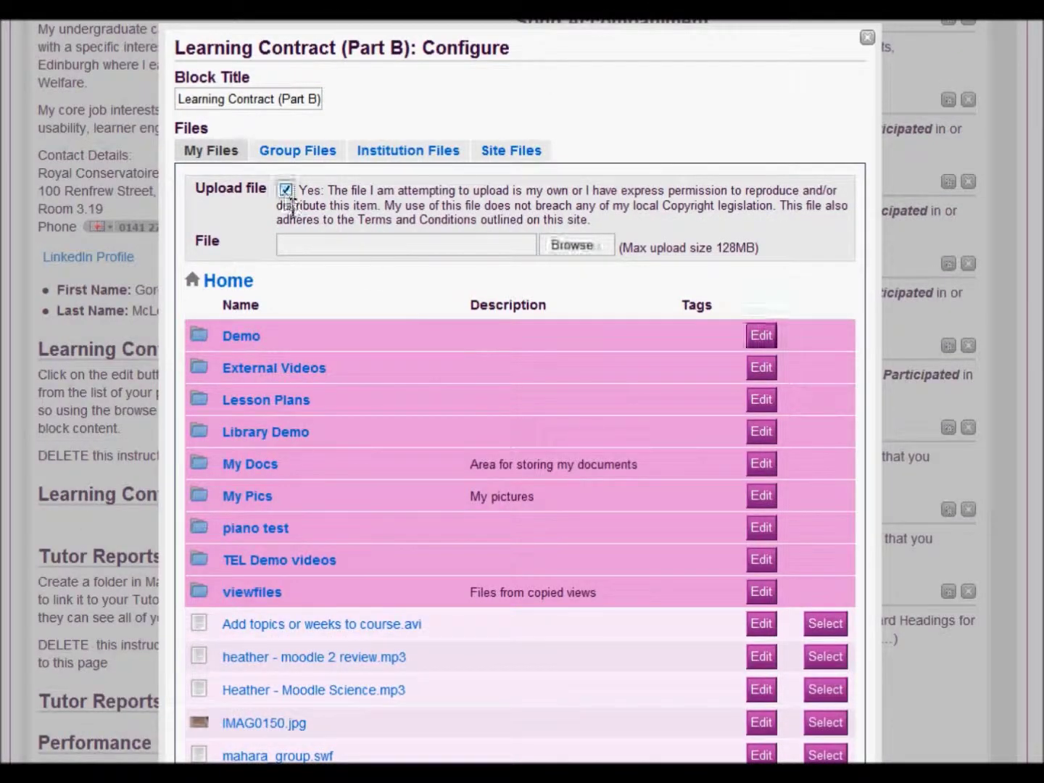
pyautogui.click(575, 246)
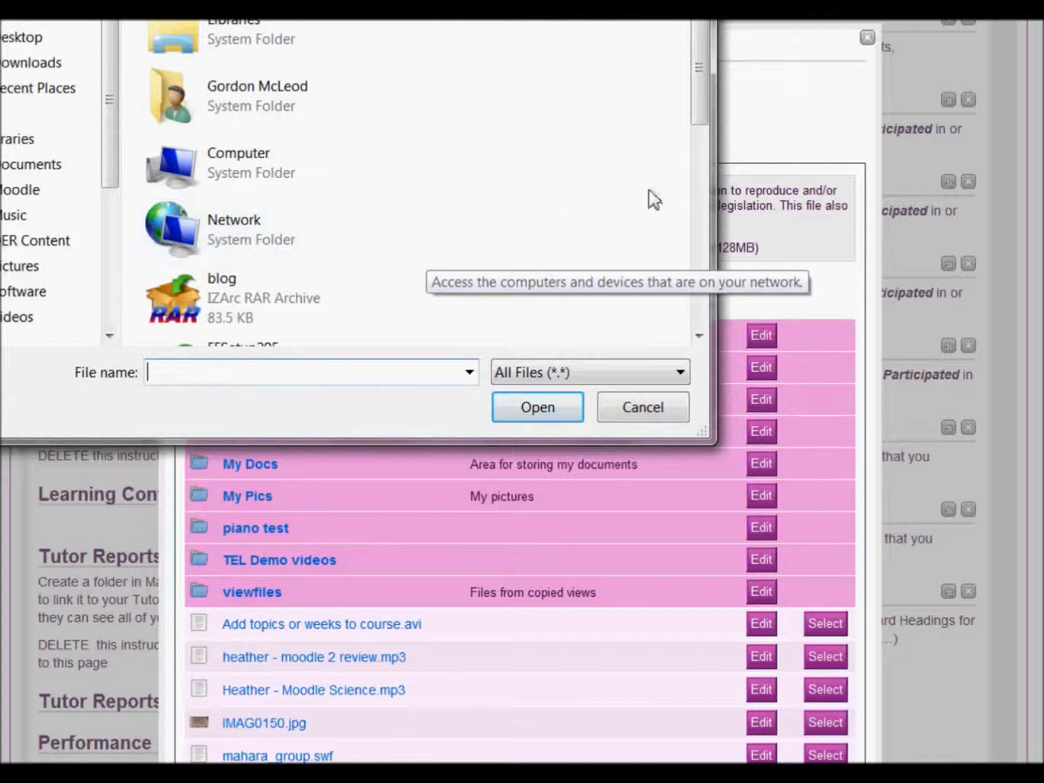
pyautogui.moveTo(699, 124); pyautogui.dragTo(701, 219)
pyautogui.click(173, 307)
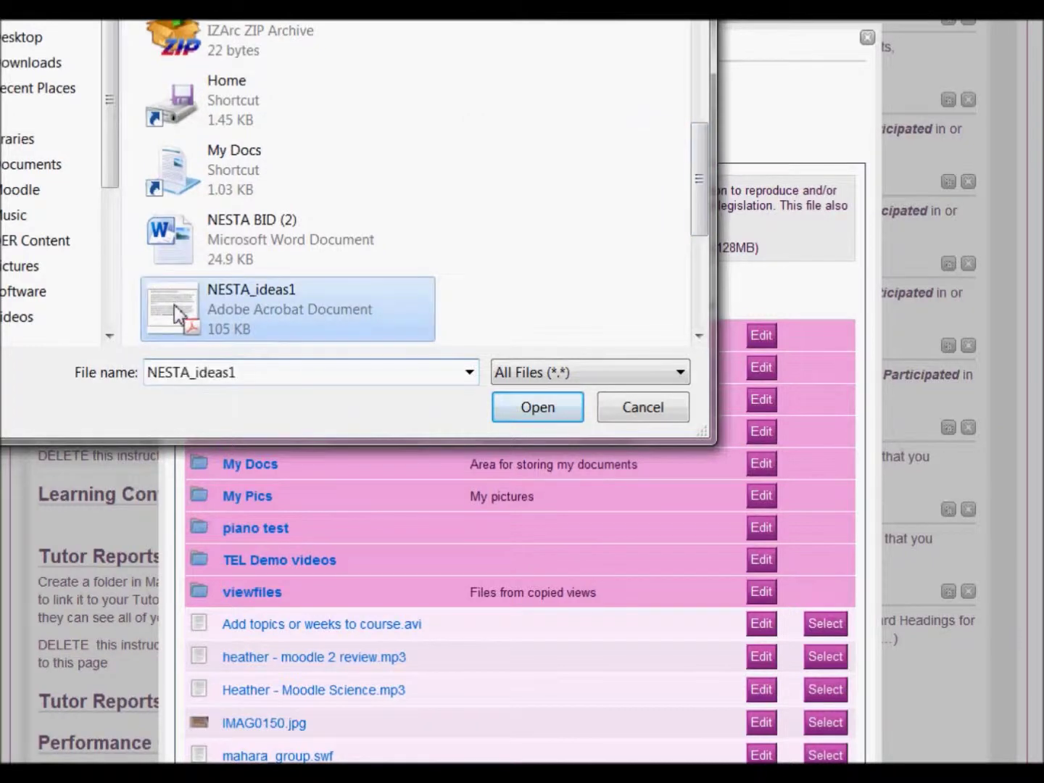
pyautogui.click(527, 409)
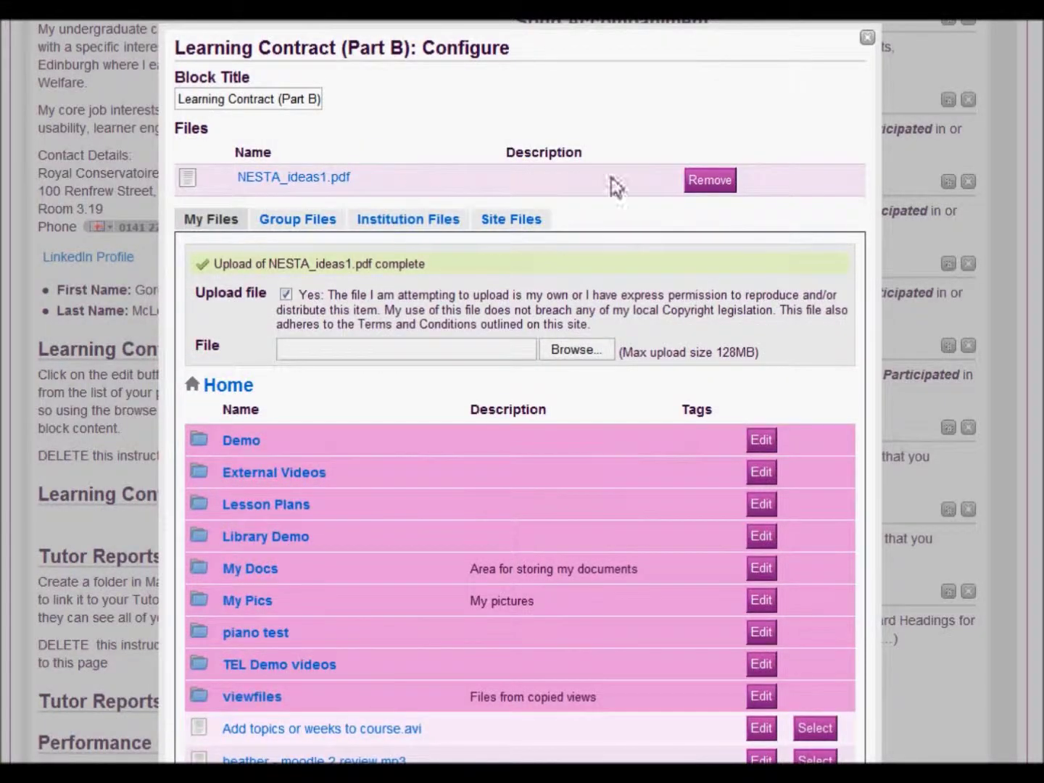
pyautogui.scroll(-8, 535, 431)
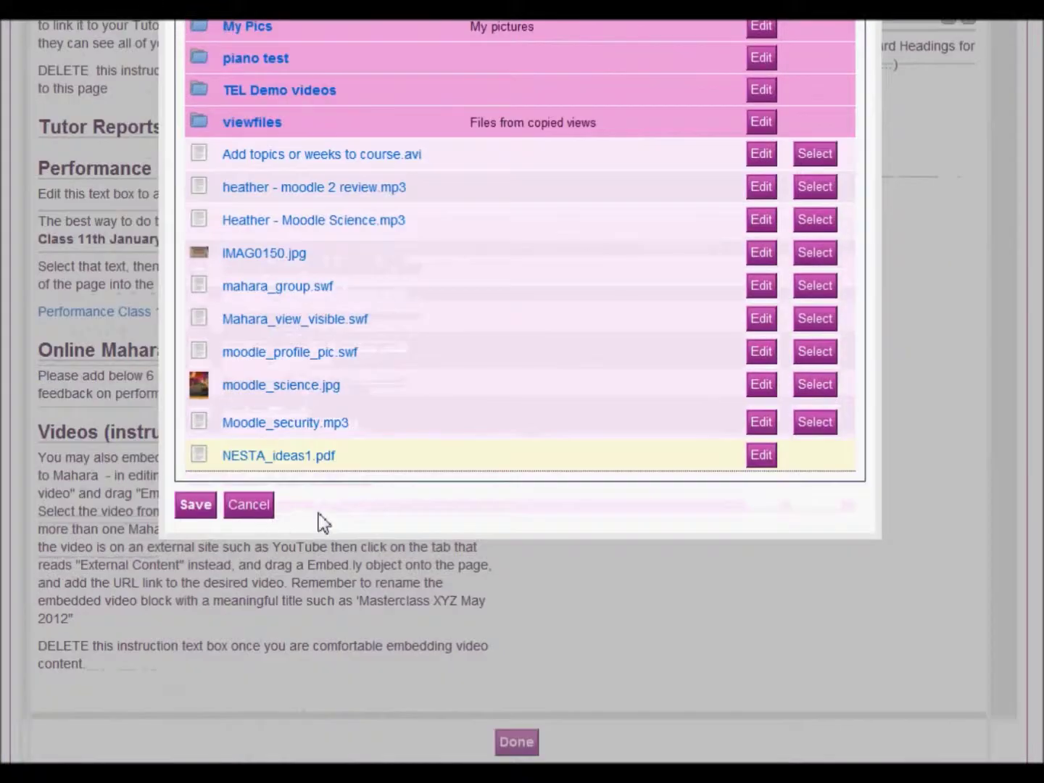
pyautogui.click(196, 505)
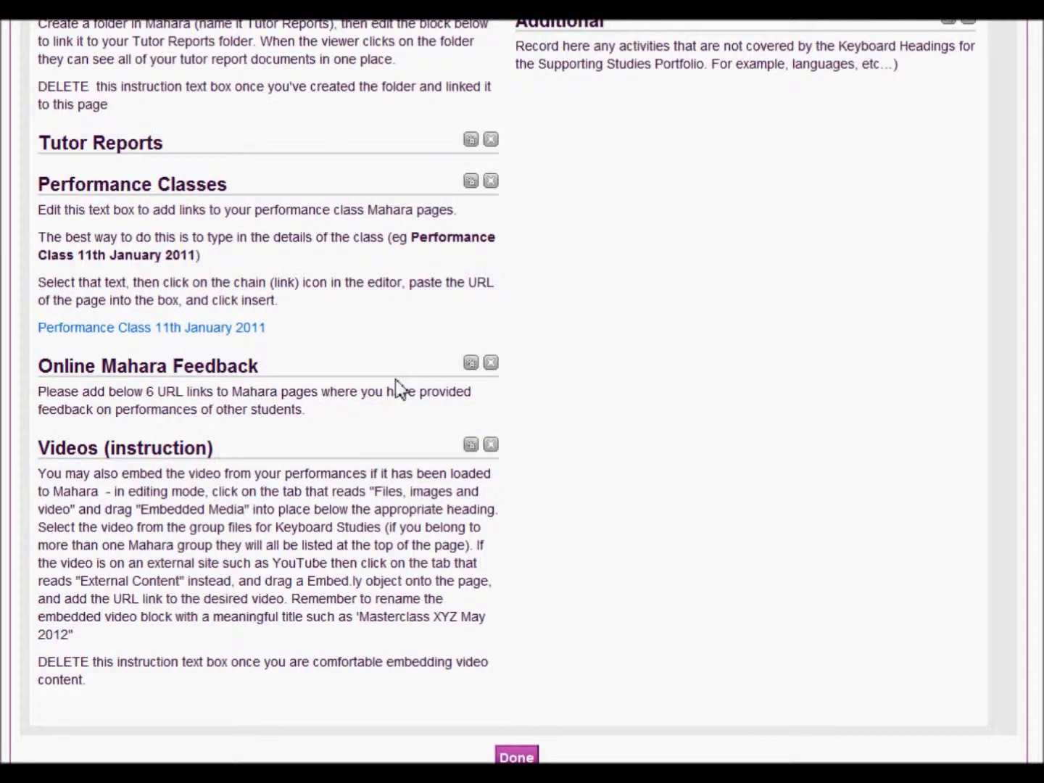
pyautogui.scroll(5, 402, 392)
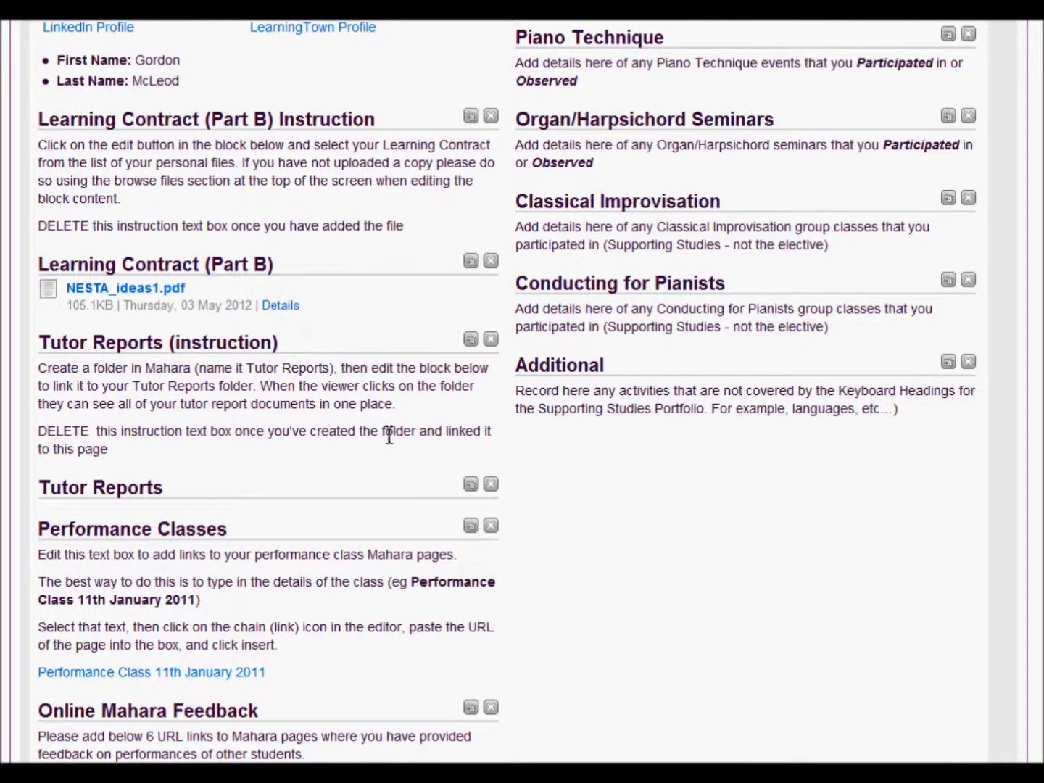
pyautogui.scroll(-2, 389, 435)
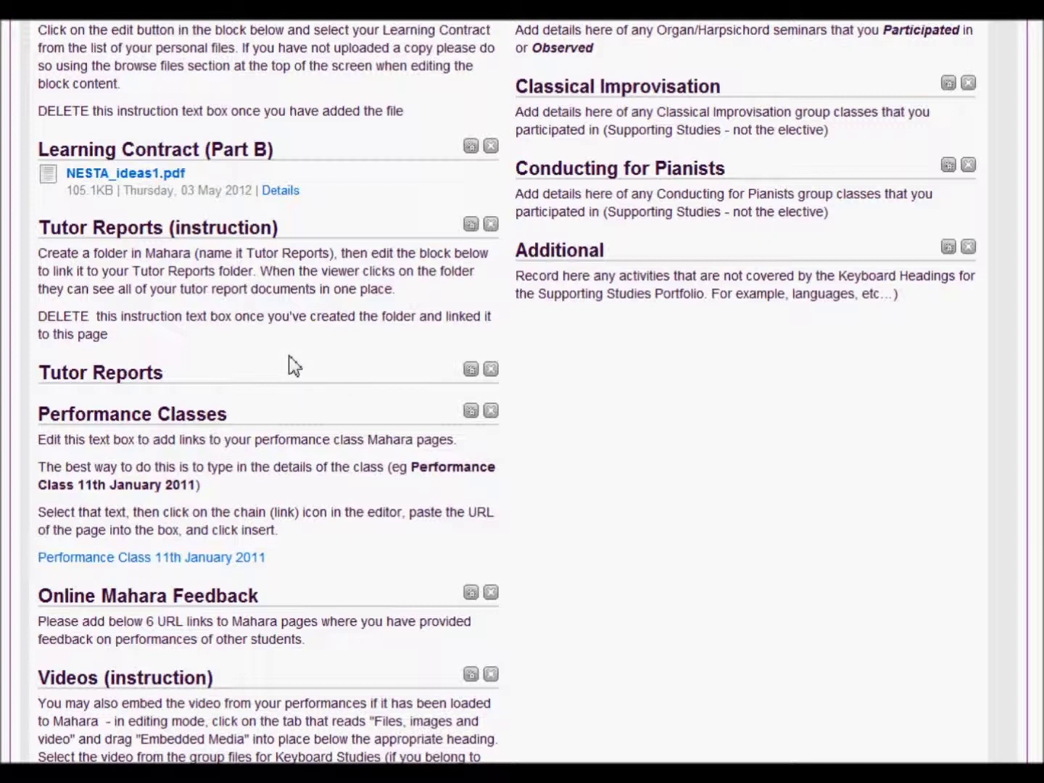
pyautogui.click(471, 371)
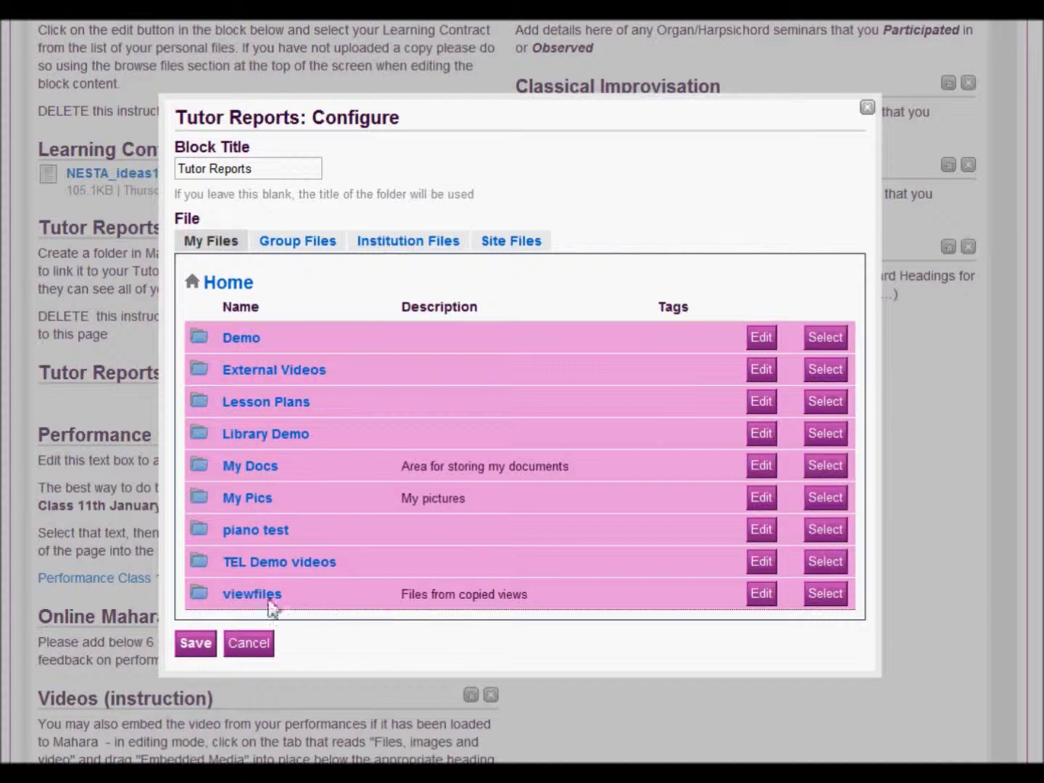
pyautogui.click(251, 649)
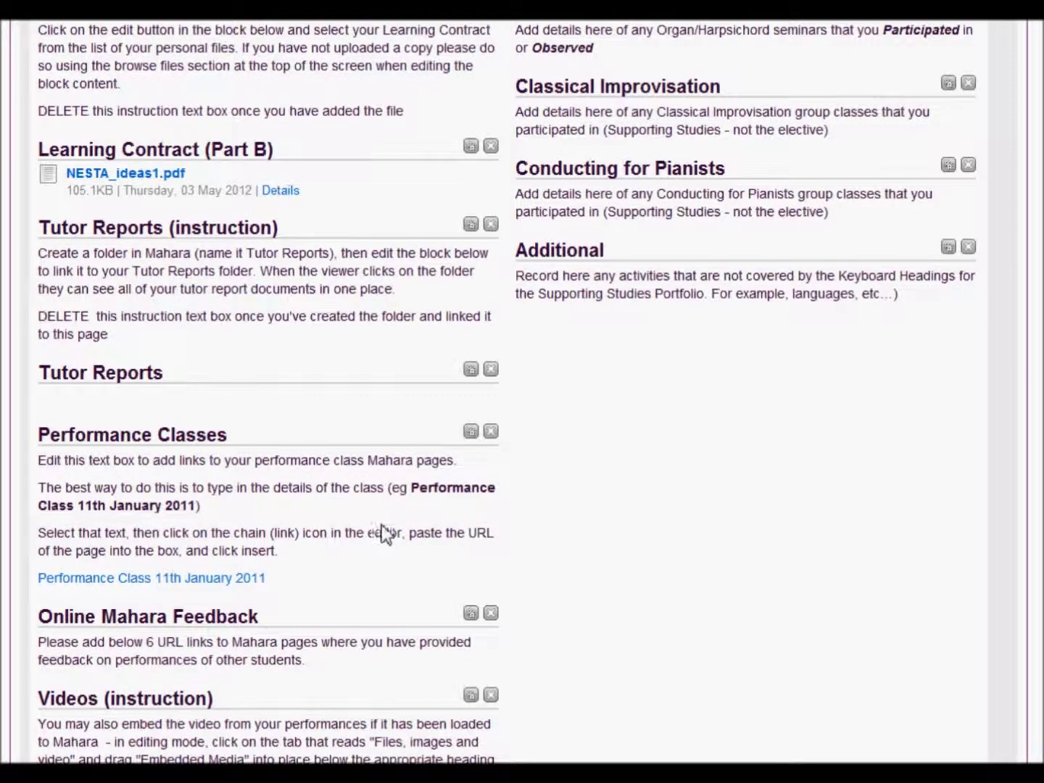
# Replace the Song Accompaniment placeholder with 'joijvgoir j jgfoi jgf ier jj pjoig' and save the block.
pyautogui.scroll(-1, 387, 525)
pyautogui.scroll(-2, 386, 525)
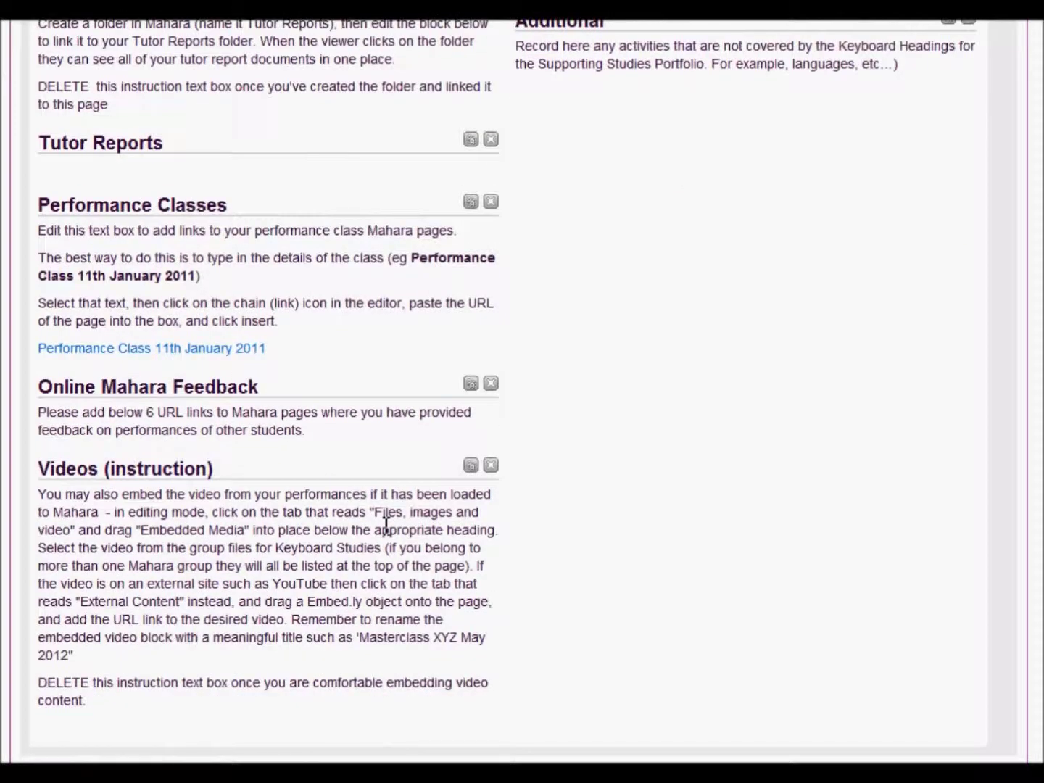
pyautogui.scroll(10, 387, 523)
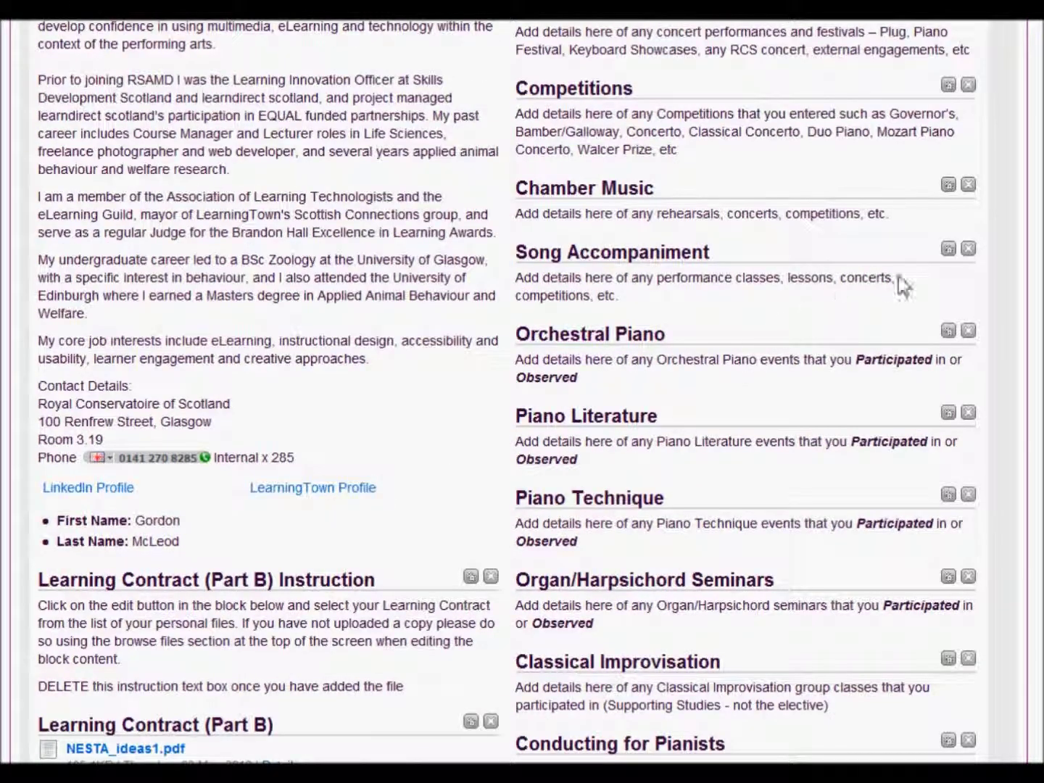
pyautogui.click(949, 250)
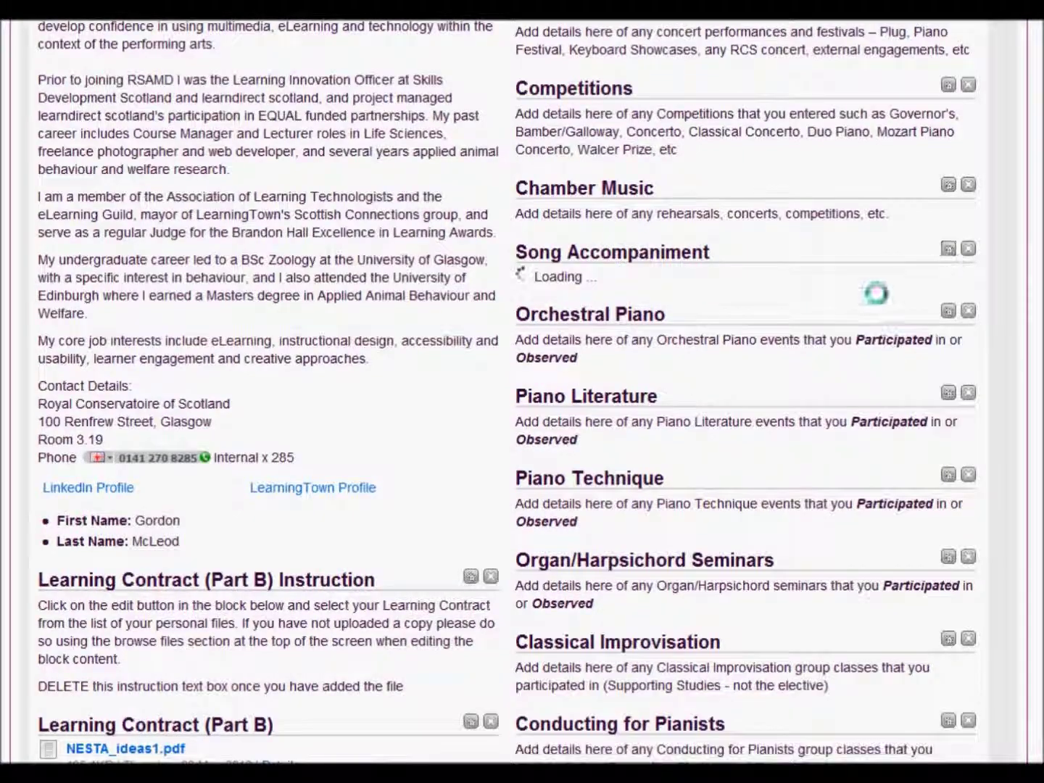
pyautogui.moveTo(651, 441); pyautogui.dragTo(167, 435)
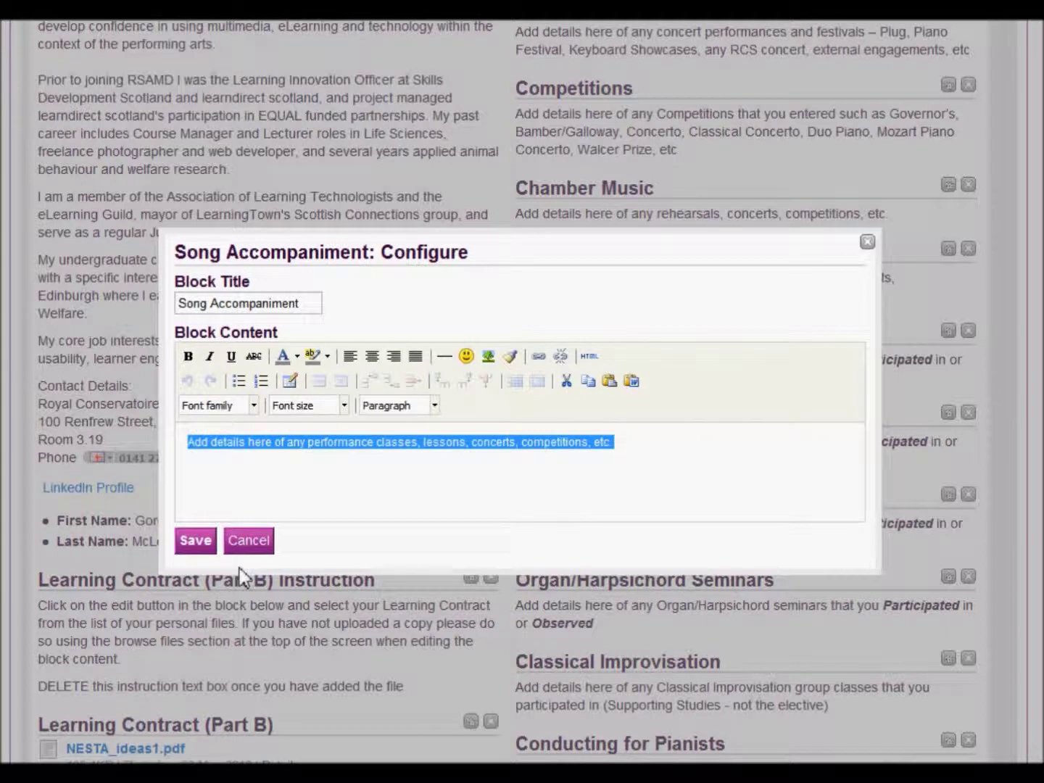
pyautogui.write('joijvgoir j jgfoi jgf ier jj pjoig')
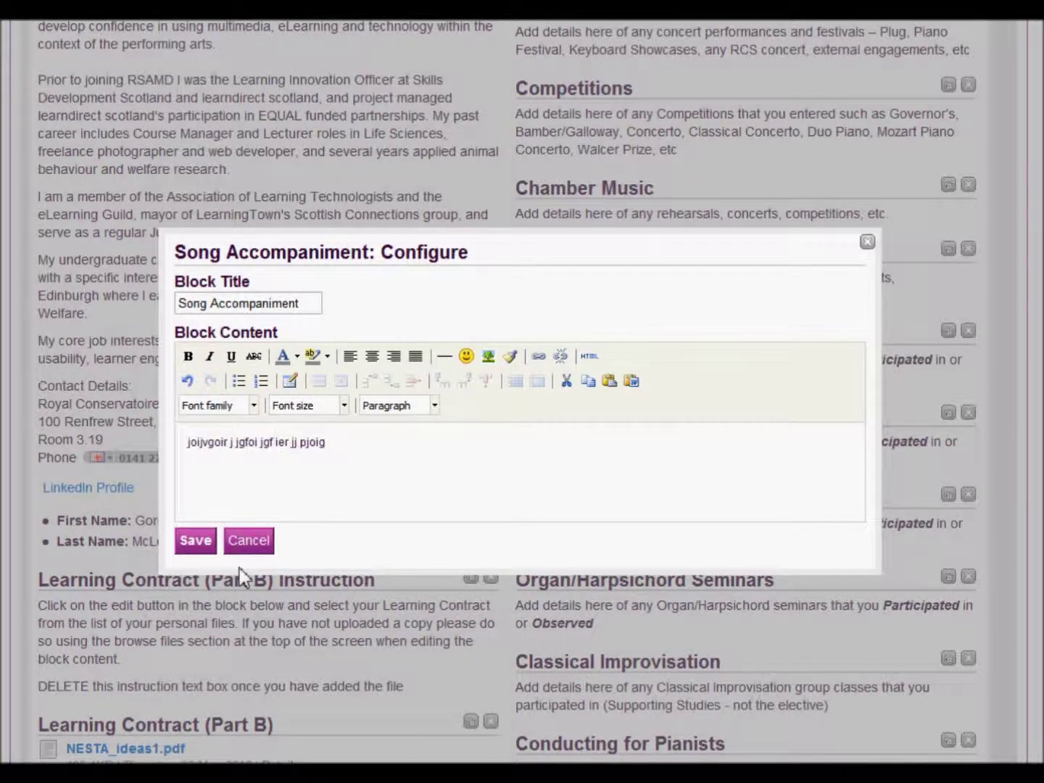
pyautogui.click(195, 540)
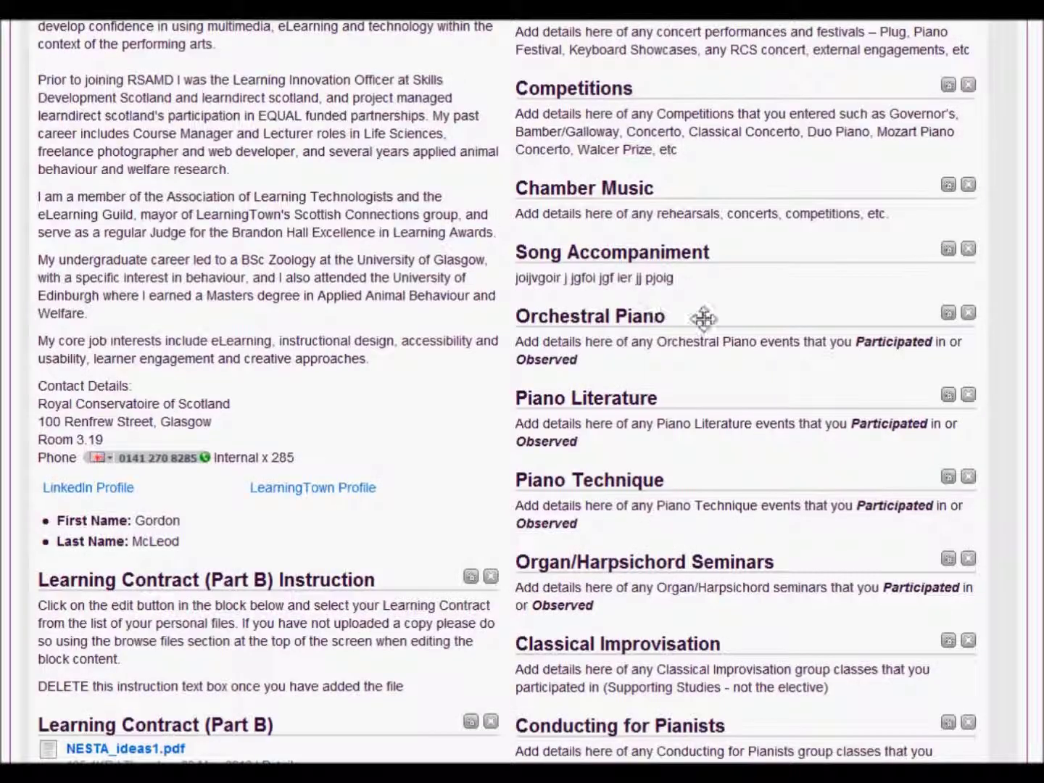
# Finish editing the page.
pyautogui.scroll(-8, 742, 333)
pyautogui.scroll(-4, 742, 343)
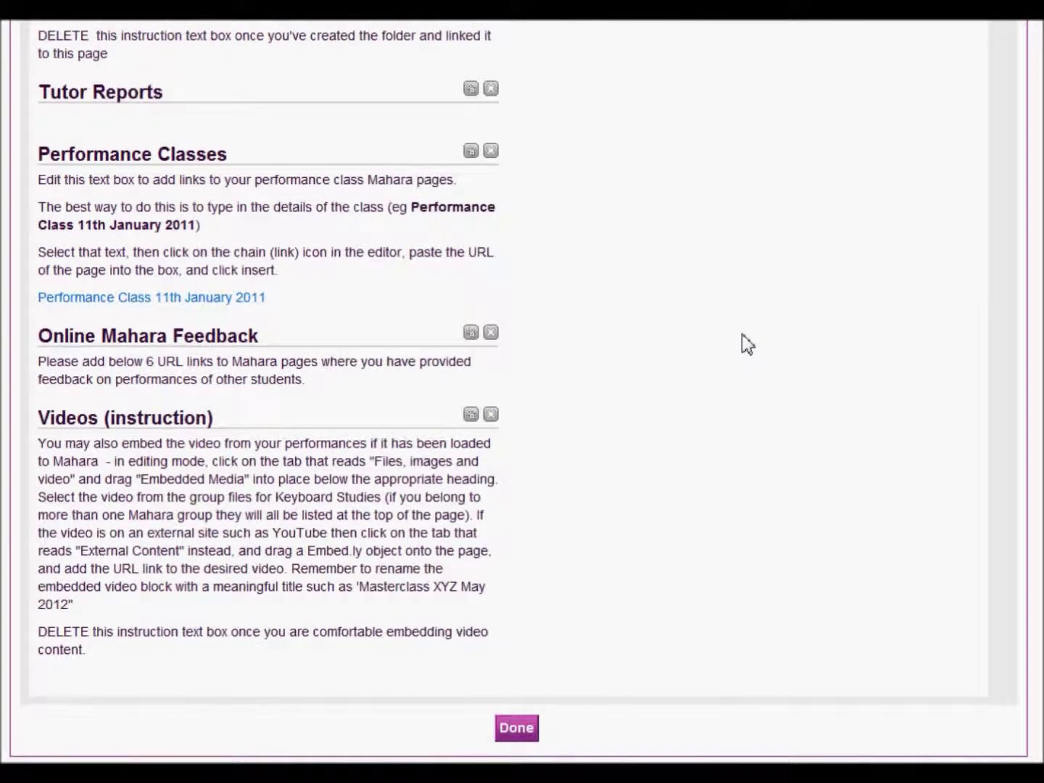
pyautogui.click(527, 736)
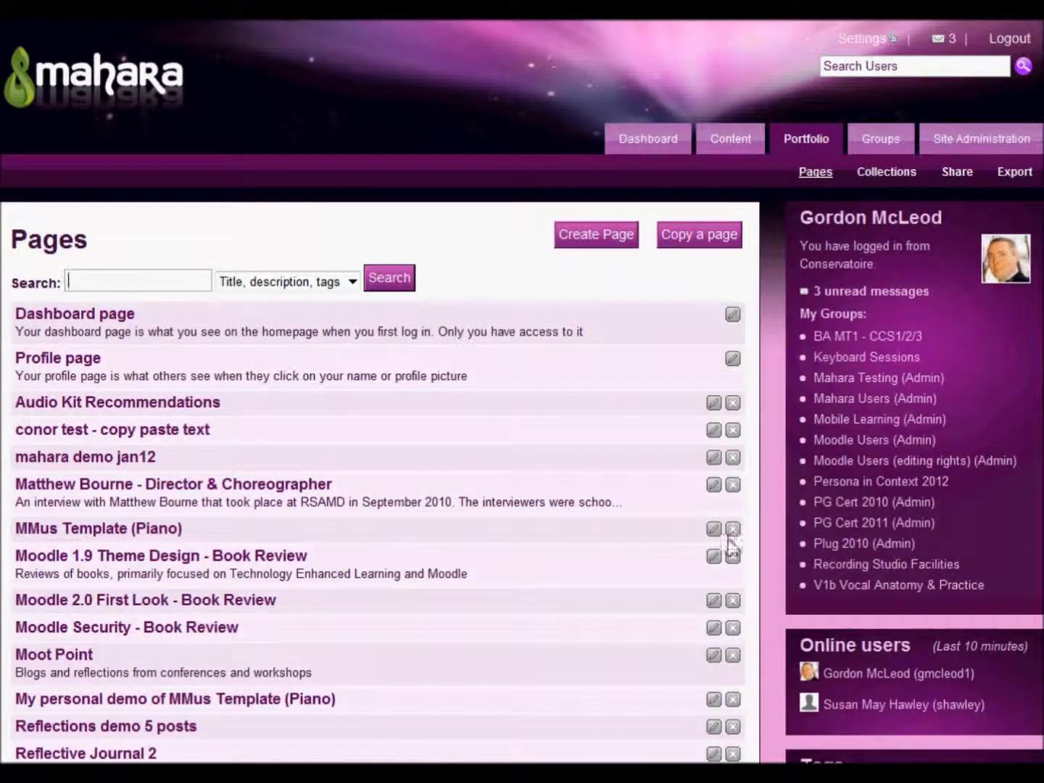
# Open 'My personal demo of MMus Template (Piano)' from the Pages list.
pyautogui.scroll(-2, 434, 605)
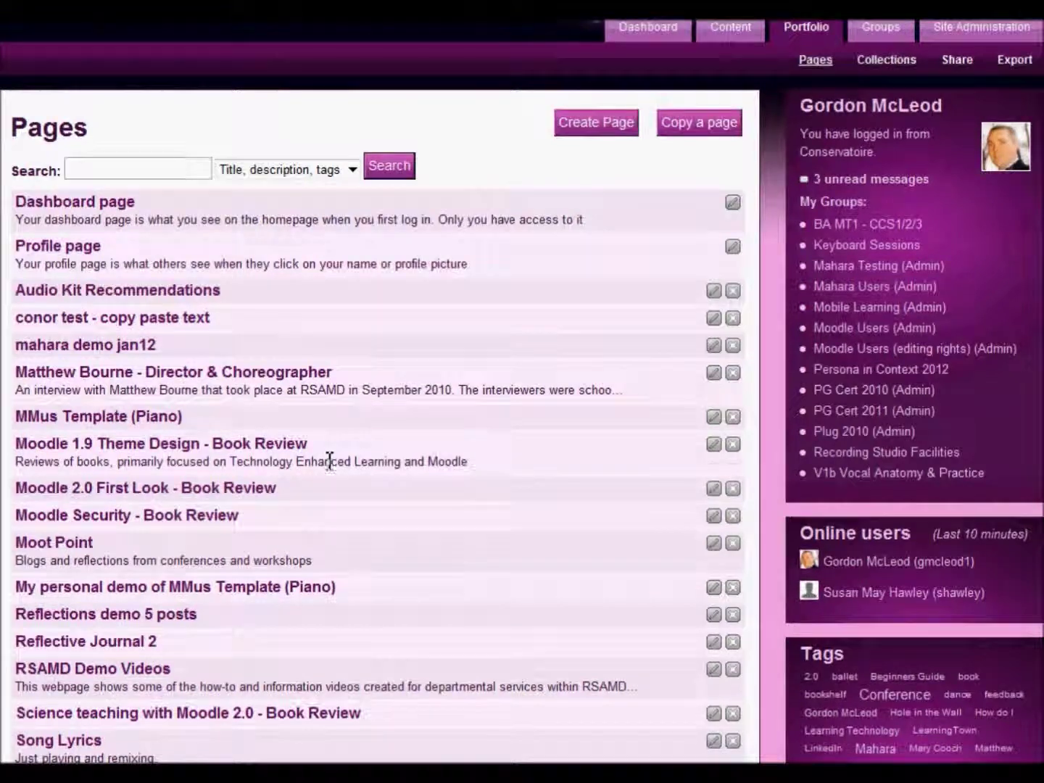
pyautogui.scroll(-5, 329, 461)
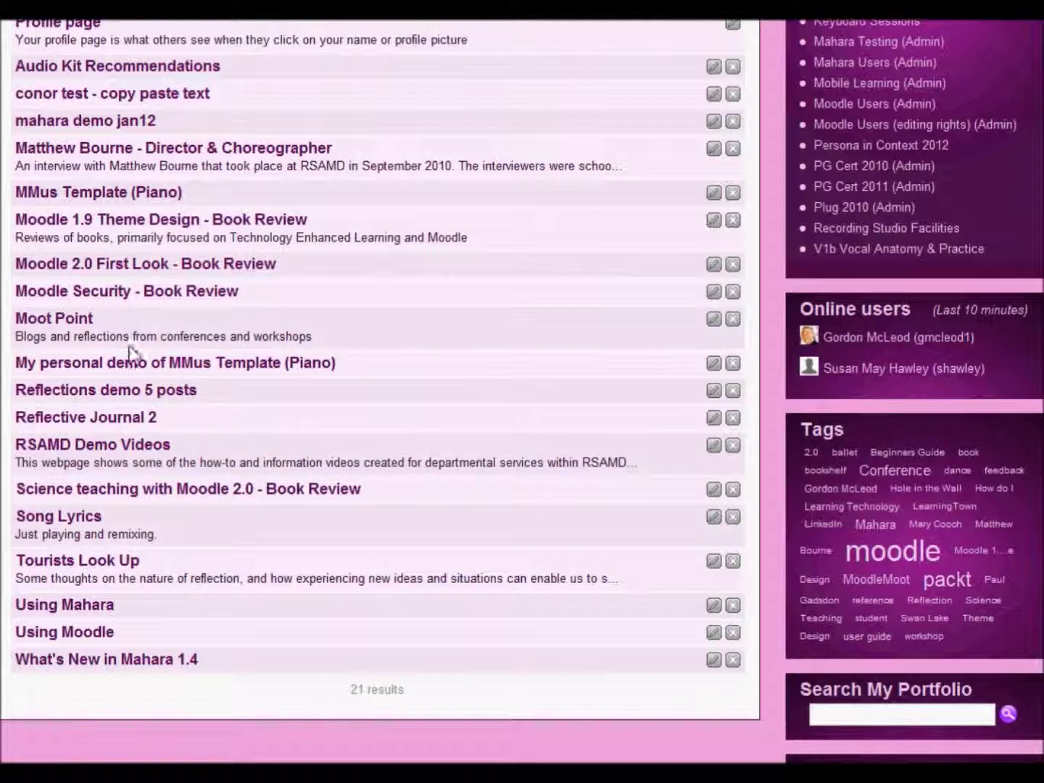
pyautogui.click(176, 369)
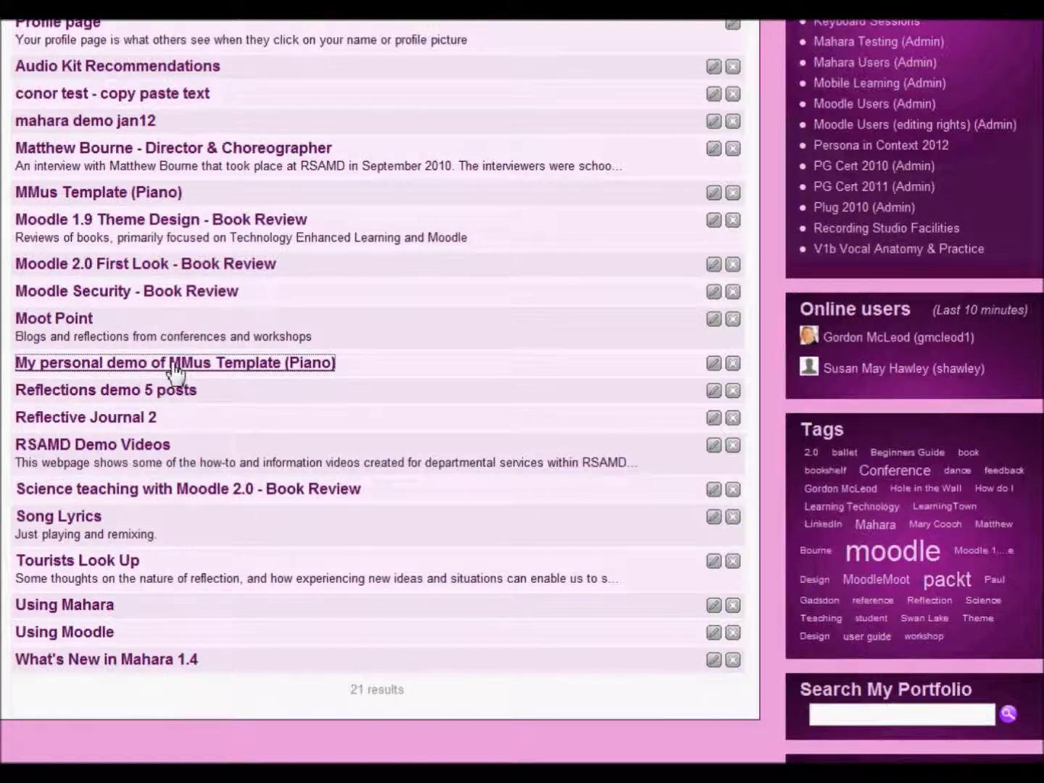